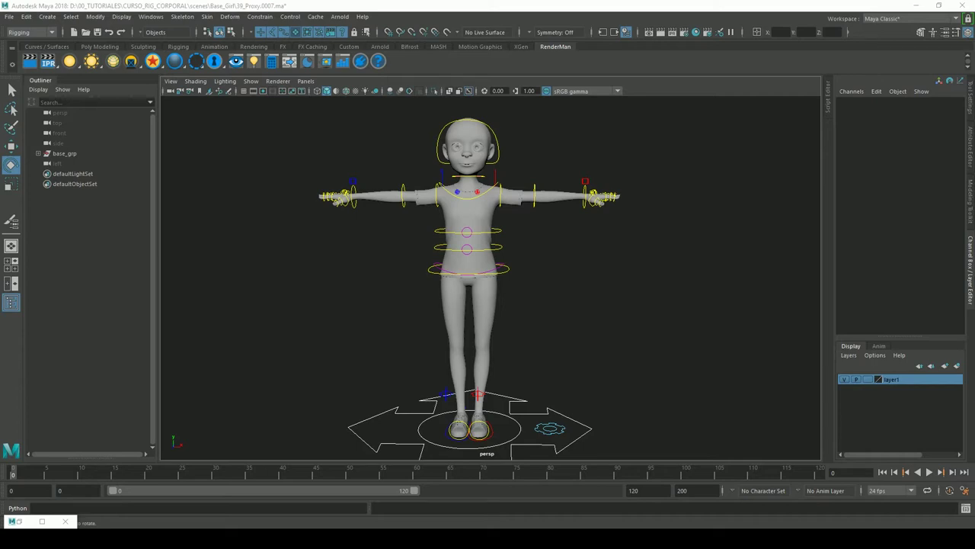
Step: Select the COG_control ring around the character's hips using the Select tool
left_click(723, 182)
left_click(11, 89)
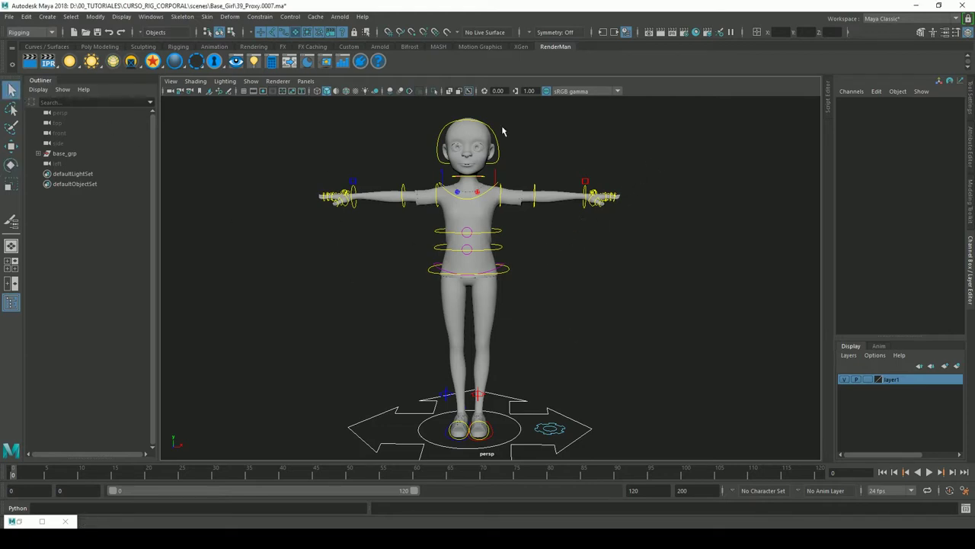
left_click(511, 274)
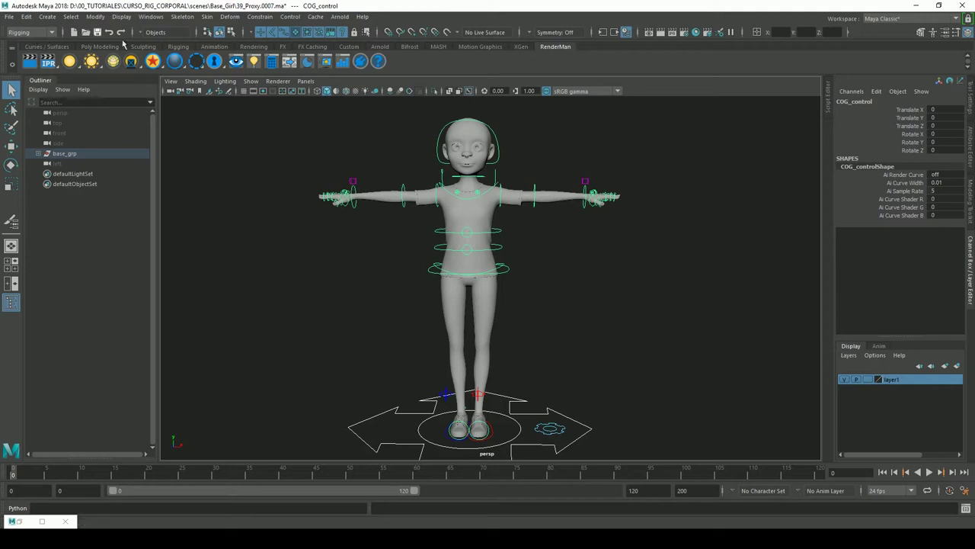
Step: Tag COG_control as a controller and show its COG_control_tag in the Attribute Editor
left_click(296, 17)
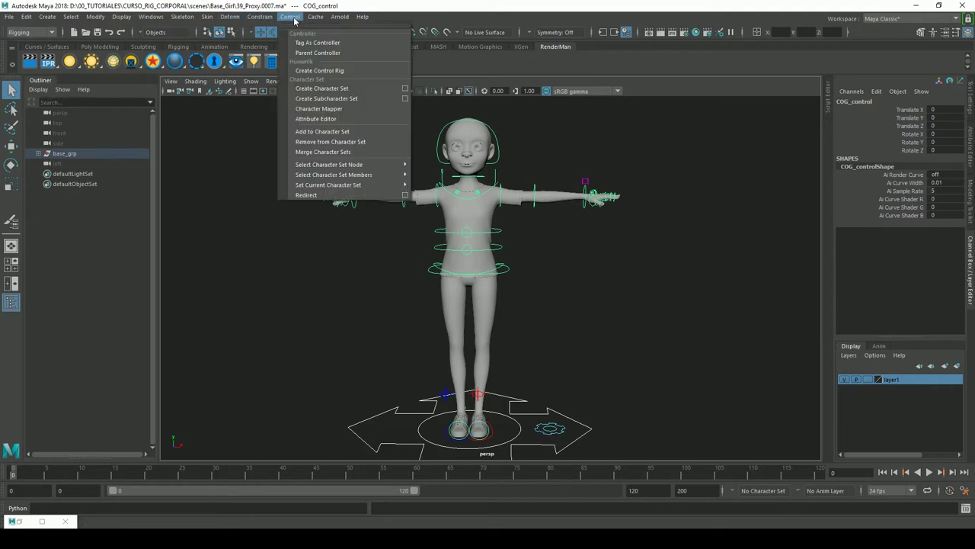
left_click(334, 46)
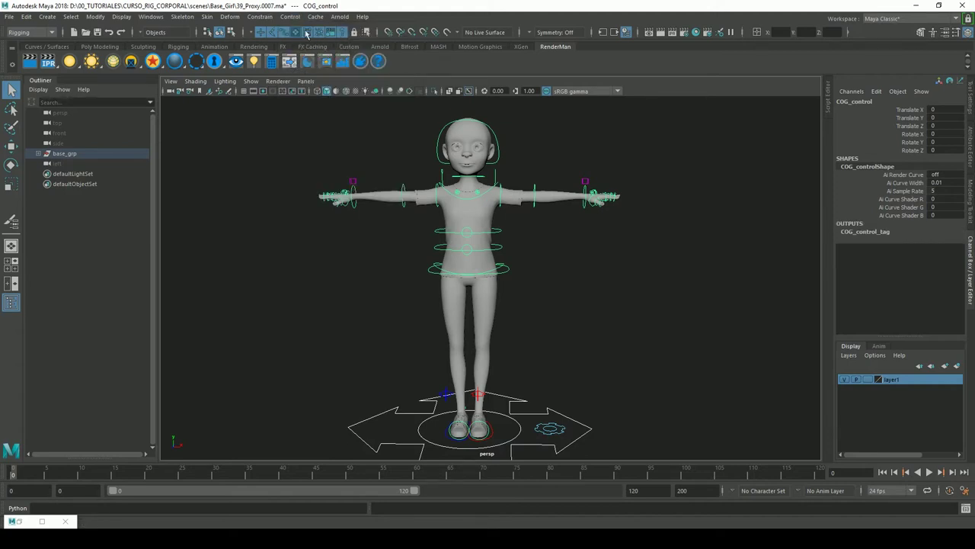
left_click(868, 233)
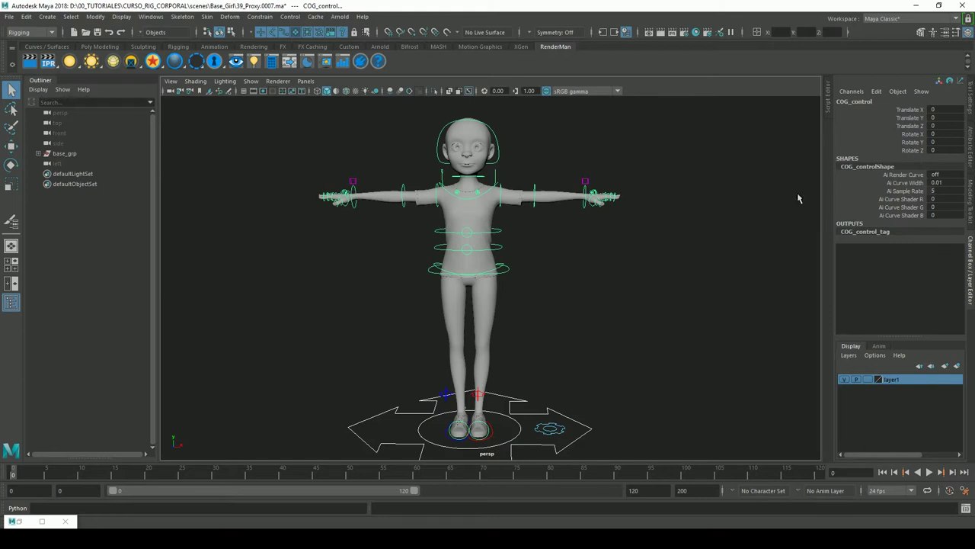
left_click(971, 151)
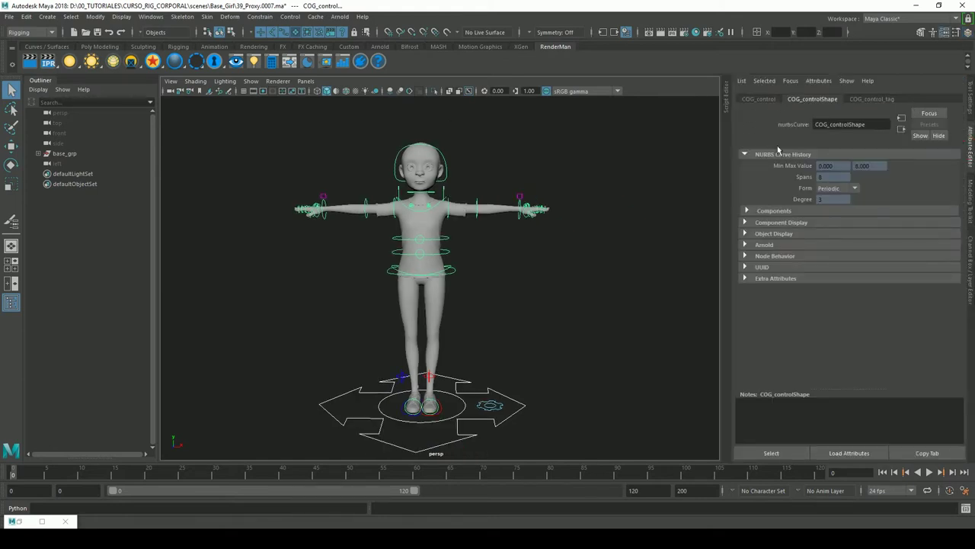
Step: Set COG_control_tag's Visibility Mode to Show on mouse proximity, then deselect everything
left_click(876, 103)
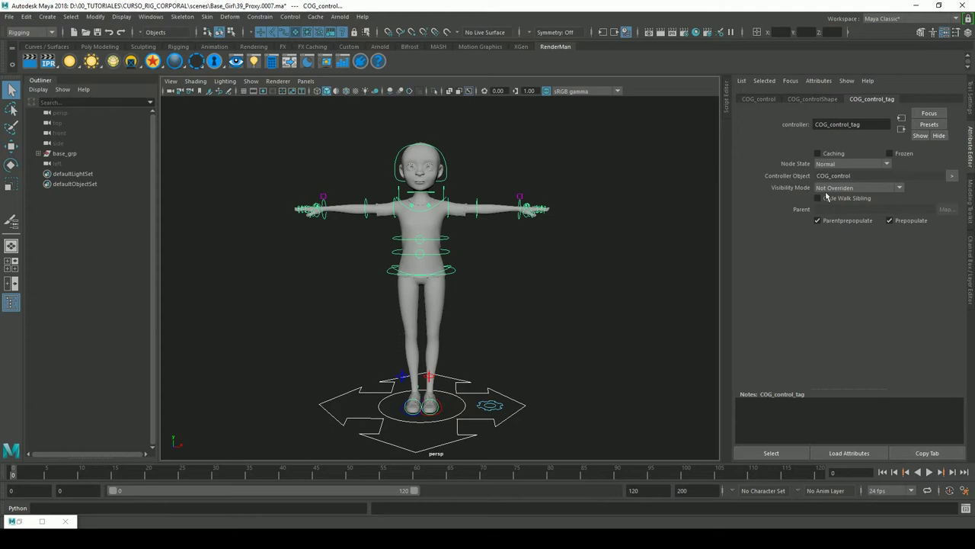
left_click(900, 189)
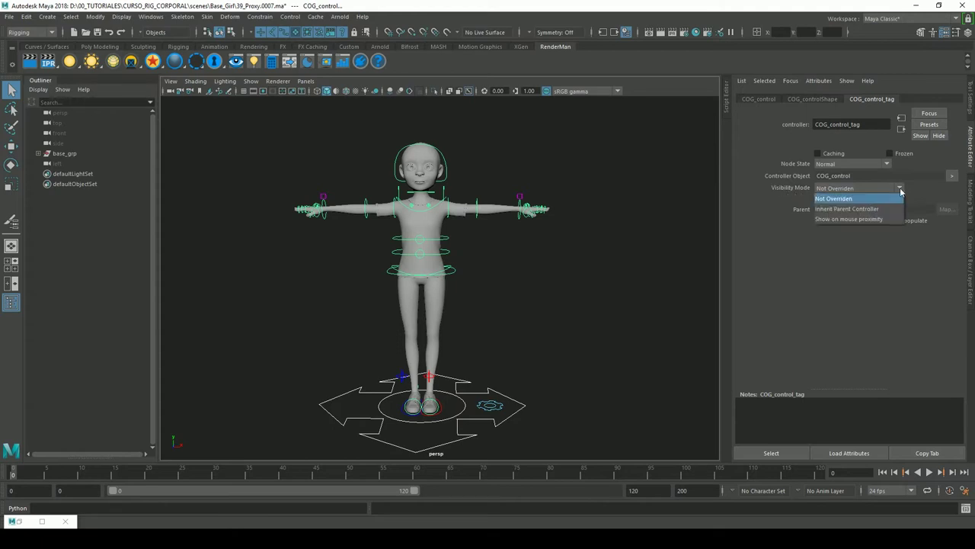
left_click(838, 220)
left_click(608, 286)
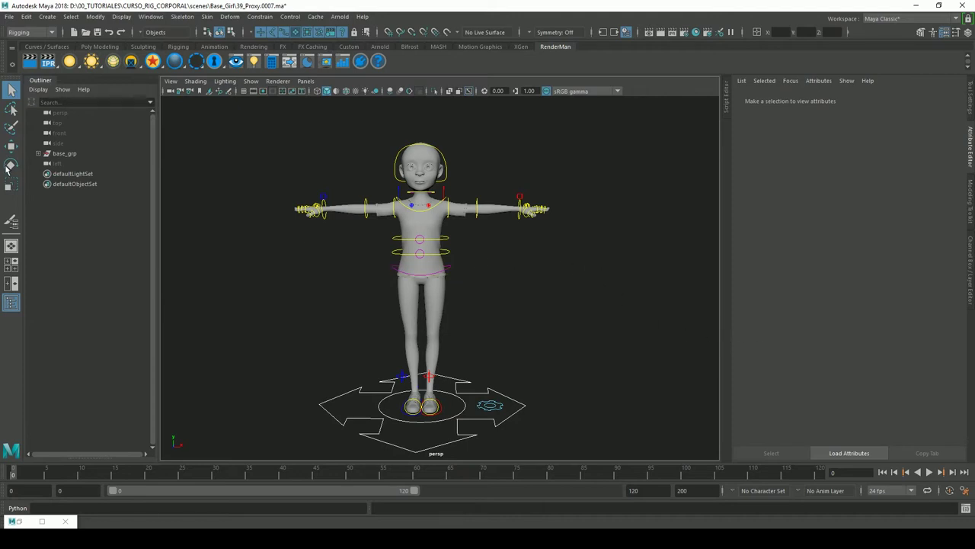
Step: Test-rotate the upper body with COG_control, then undo the rotation
key("e")
left_click(459, 282)
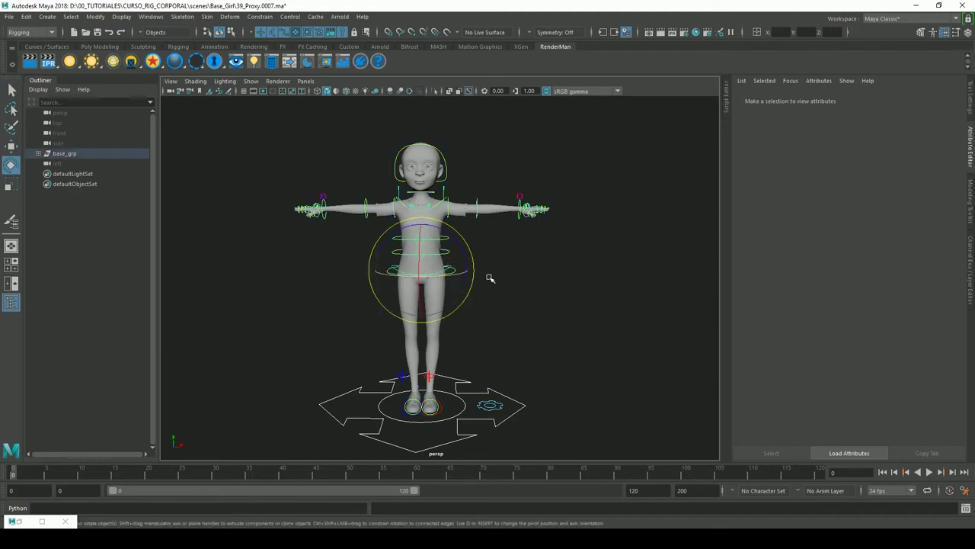
left_click_drag(460, 278, 480, 250)
key("ctrl+z")
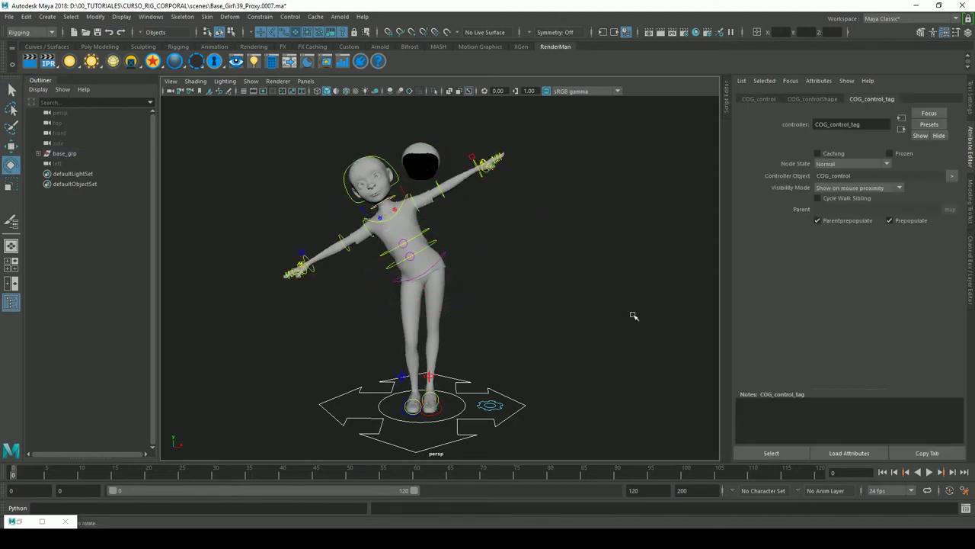
Step: Hide the stray floating scalp_ref_geo mesh
left_click(633, 315)
left_click(442, 160)
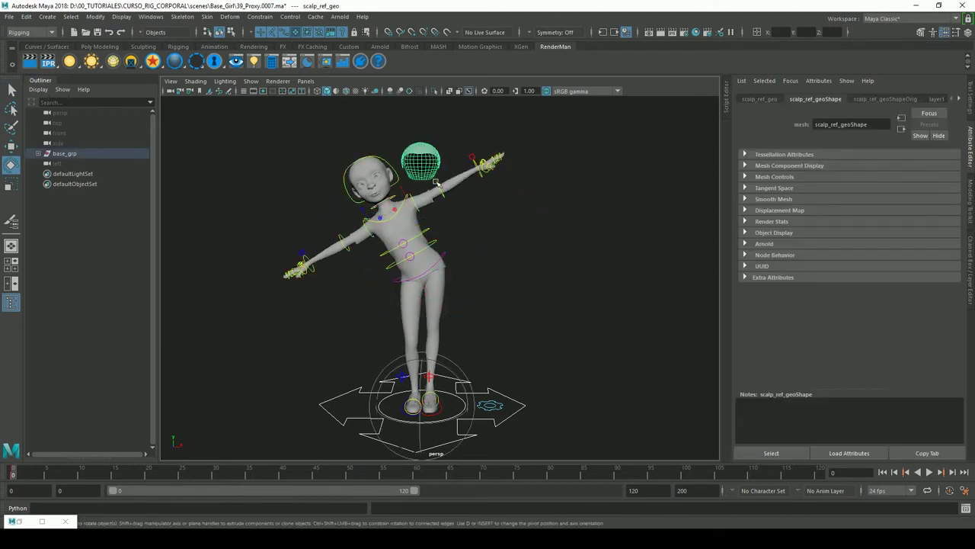
key("Delete")
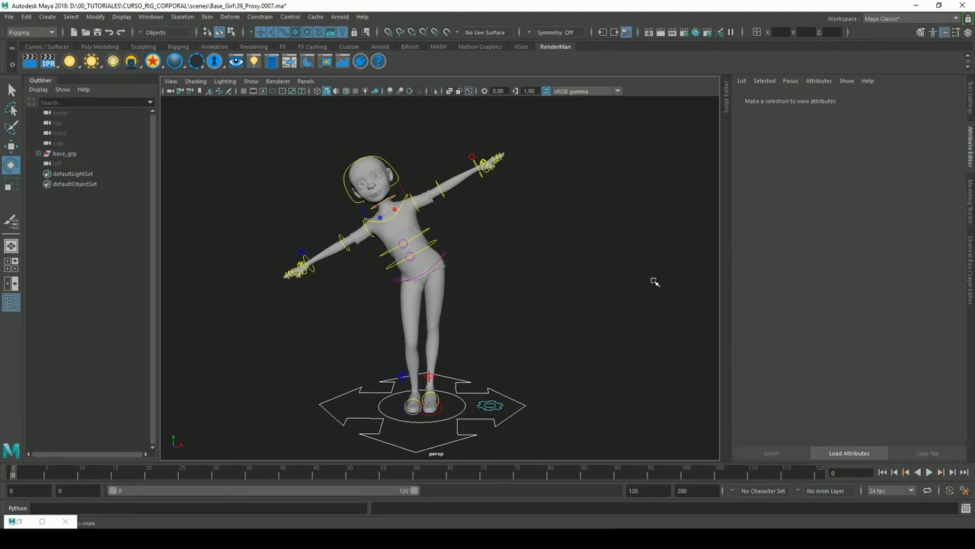
Step: Reset COG_control's Rotate Z to 0 in the Channel Box
left_click(482, 267)
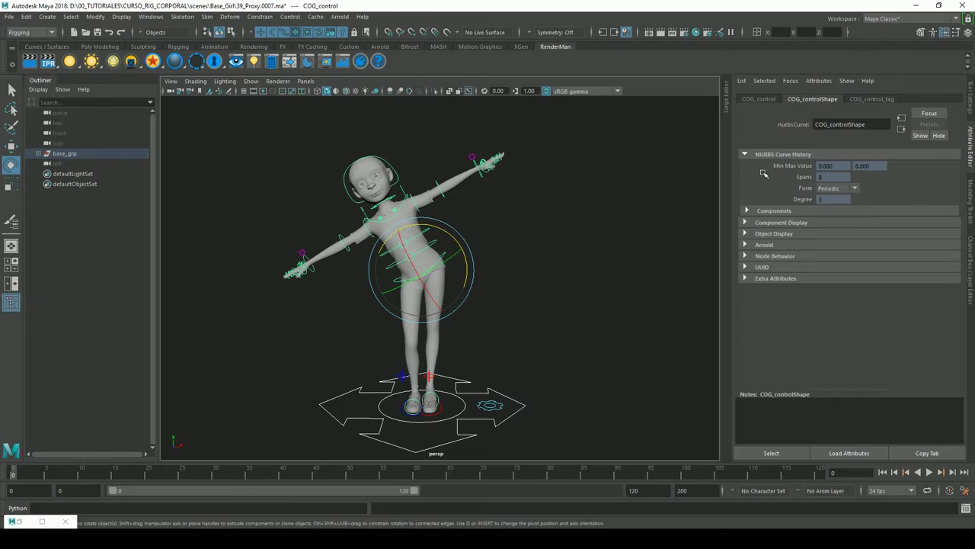
left_click(972, 106)
left_click(971, 270)
double_click(952, 151)
type("0")
key("Return")
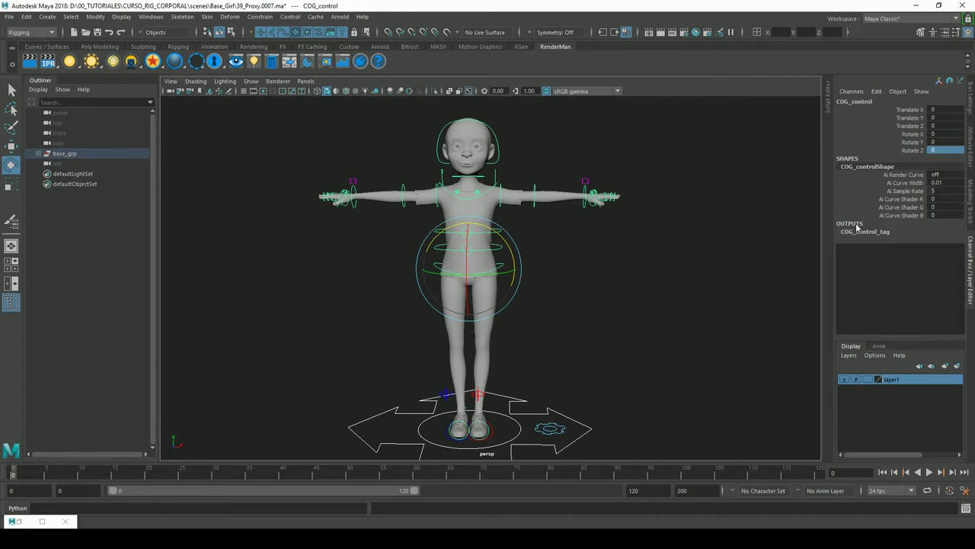
Step: Delete the COG_control_tag node from COG_control's outputs
left_click(890, 232)
right_click(856, 234)
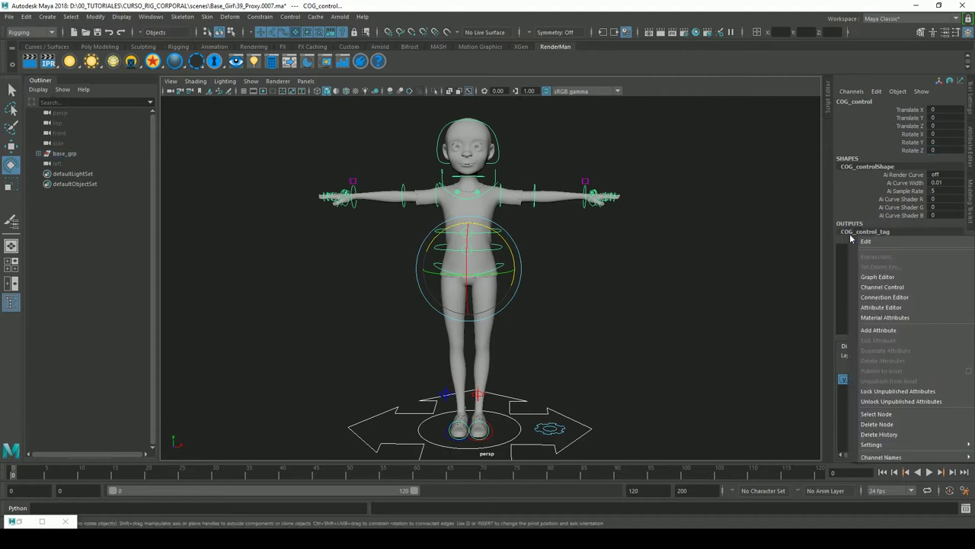
left_click(884, 424)
Step: Reselect COG_control, confirm in the Attribute Editor the tag is gone, then deselect
left_click(648, 291)
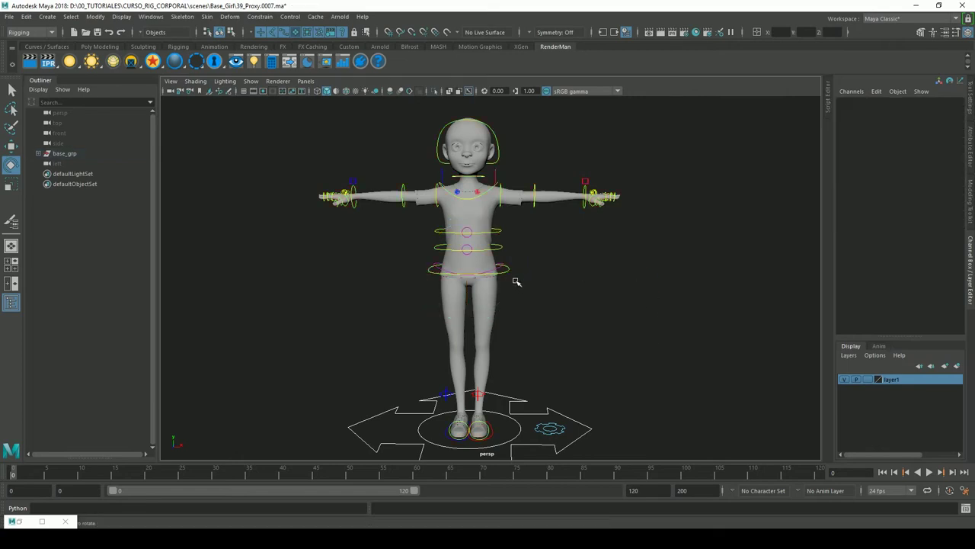
left_click(520, 281)
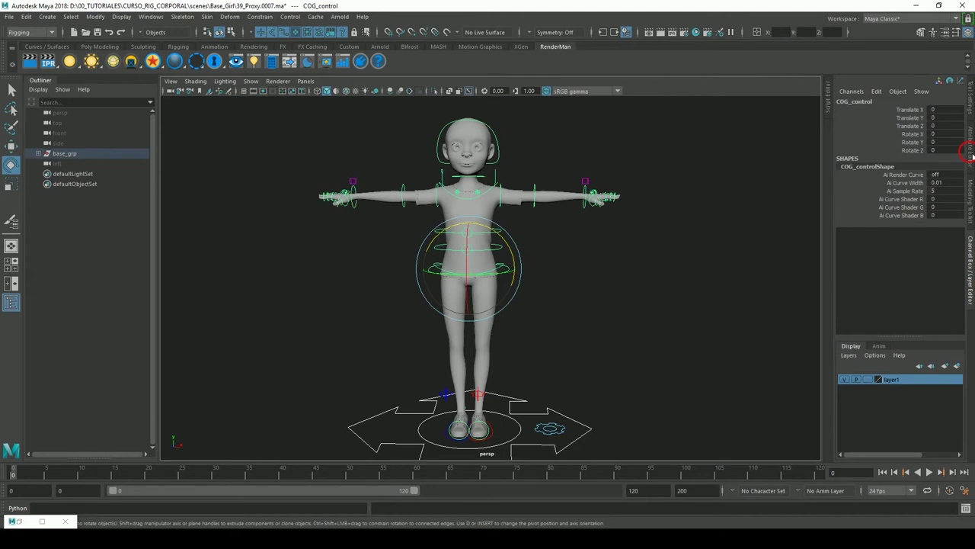
left_click(970, 153)
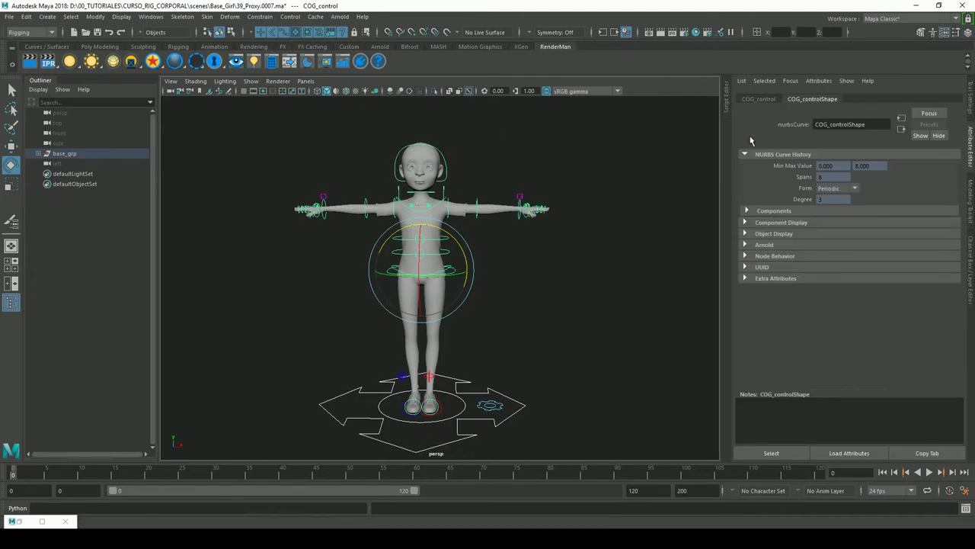
left_click(679, 207)
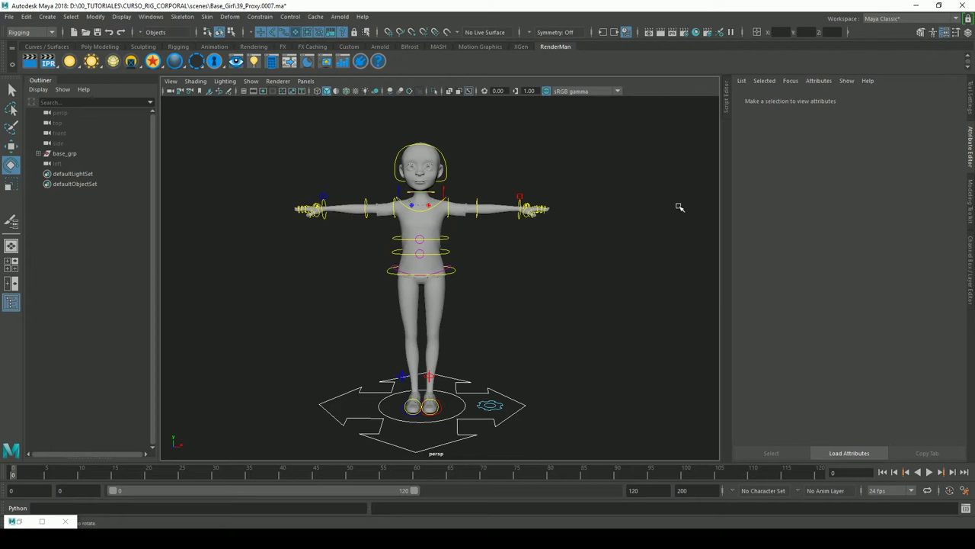
Step: Bring up the Script Editor showing the controller-tagging Python script
left_click(728, 107)
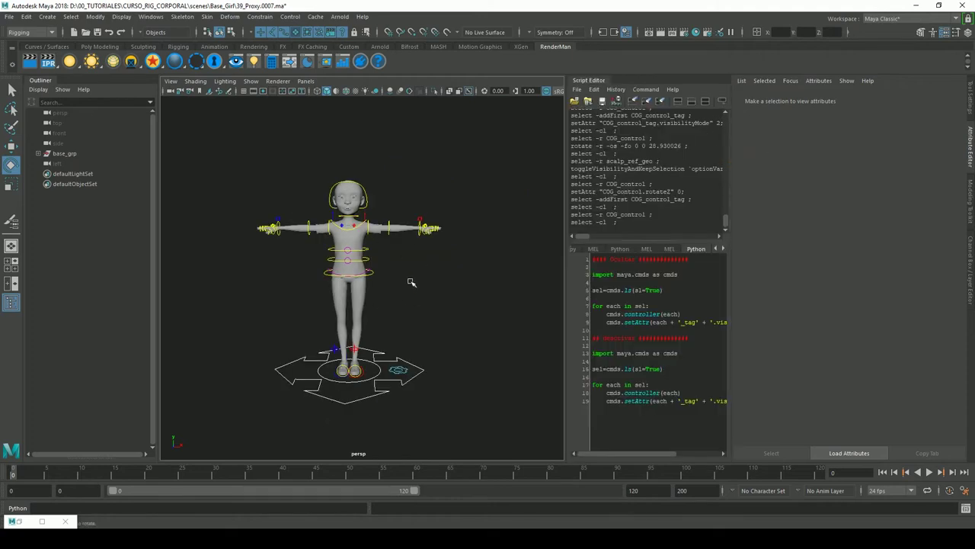
left_click(368, 255)
left_click(450, 286)
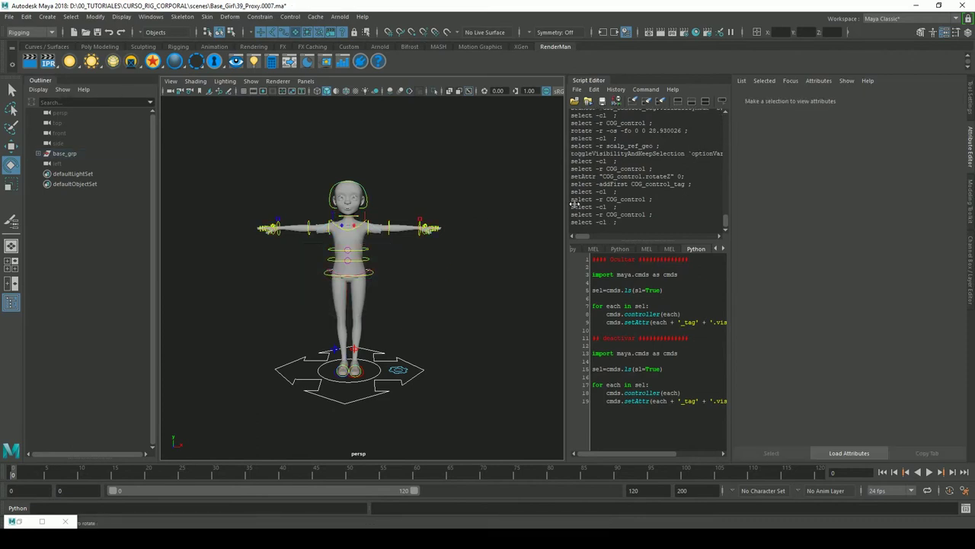
Step: Widen the Script Editor beside the viewport and switch to the Rigging shelf
left_click_drag(571, 204, 488, 199)
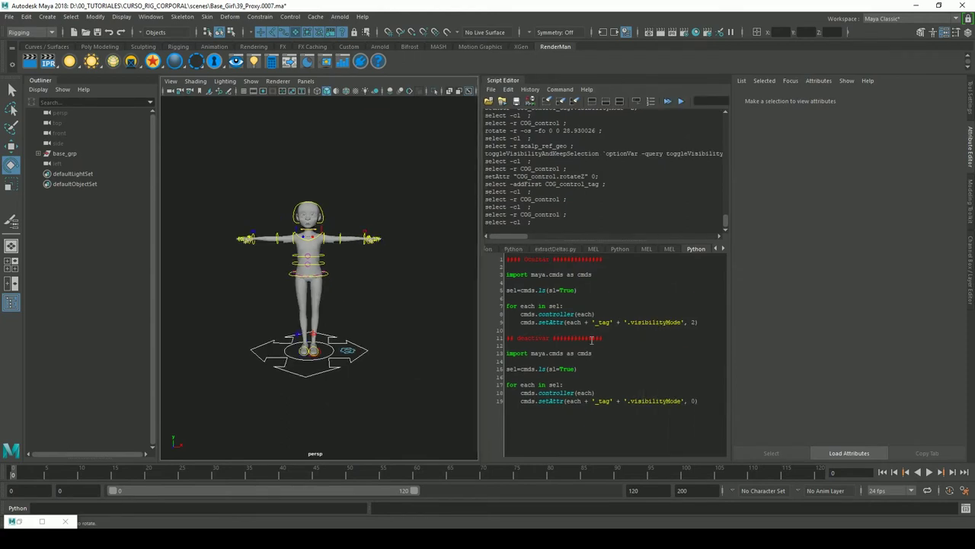
left_click_drag(481, 280, 431, 280)
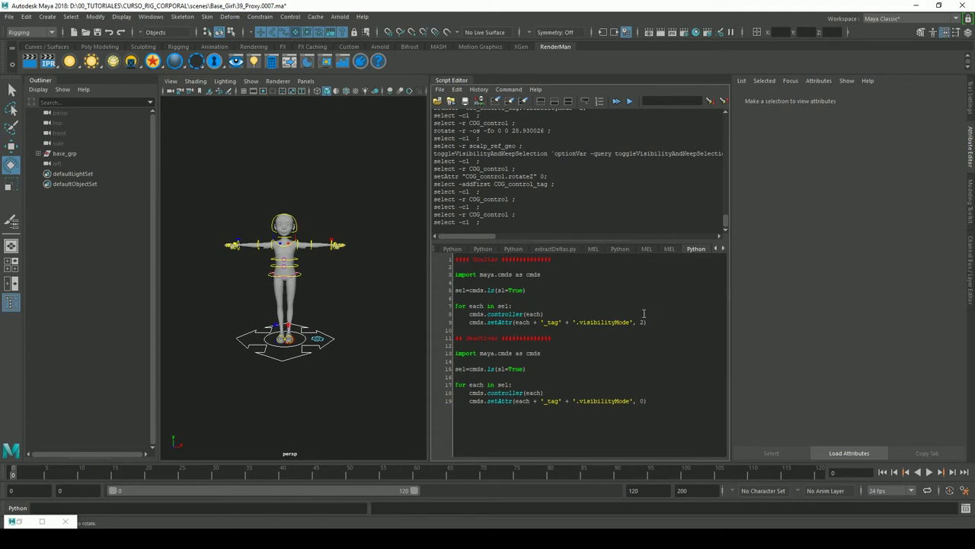
left_click(178, 46)
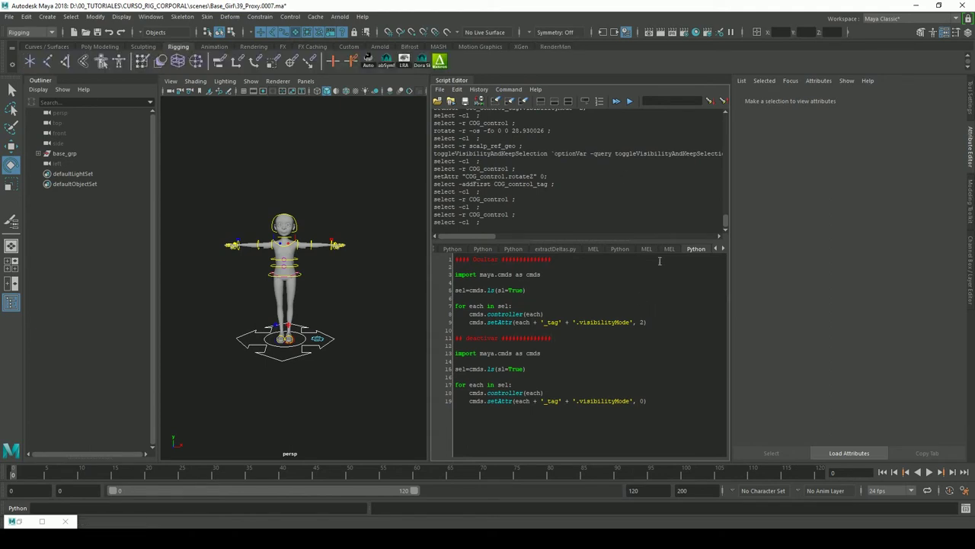
Step: Add Python lines 3–9 (visibilityMode 2) as a Rigging shelf button, then close the Script Editor
left_click_drag(664, 328, 542, 275)
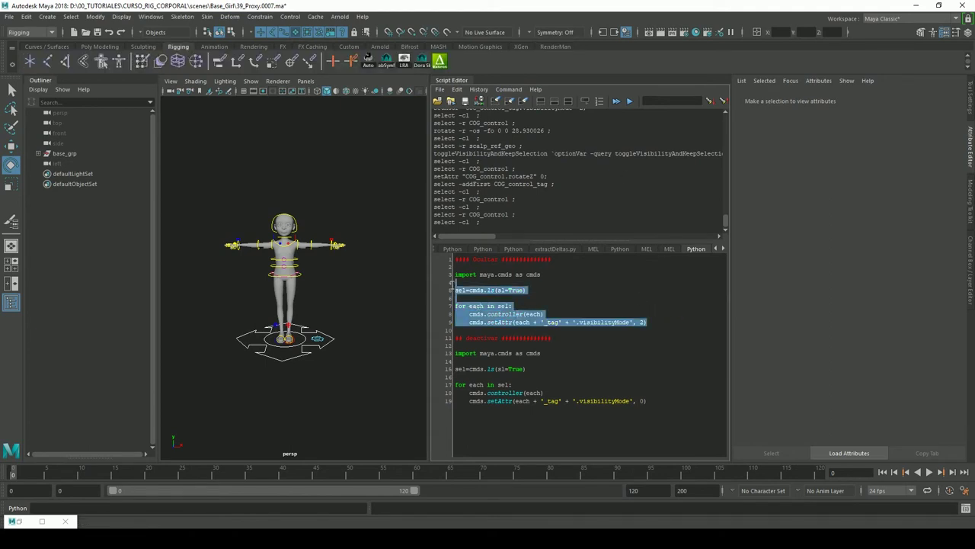
left_click(634, 295)
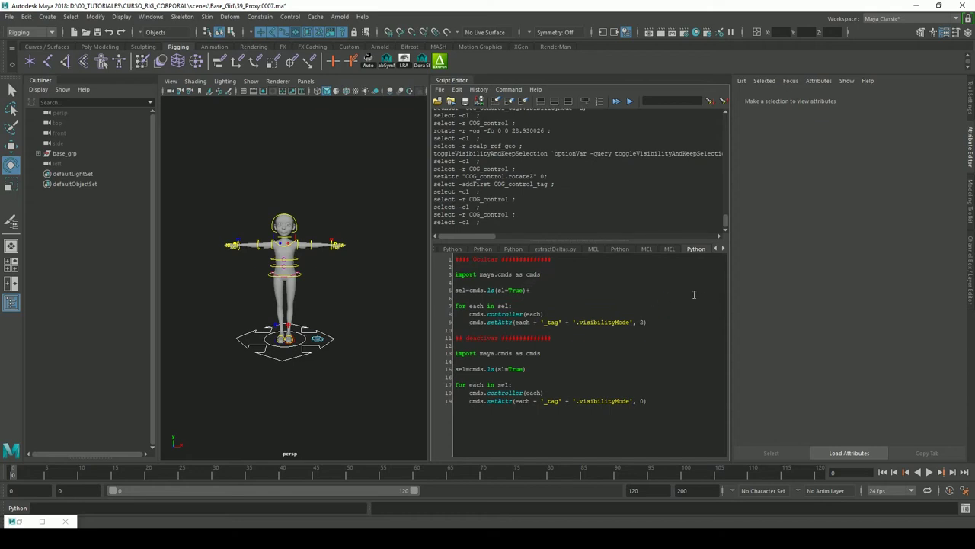
left_click_drag(430, 266, 400, 267)
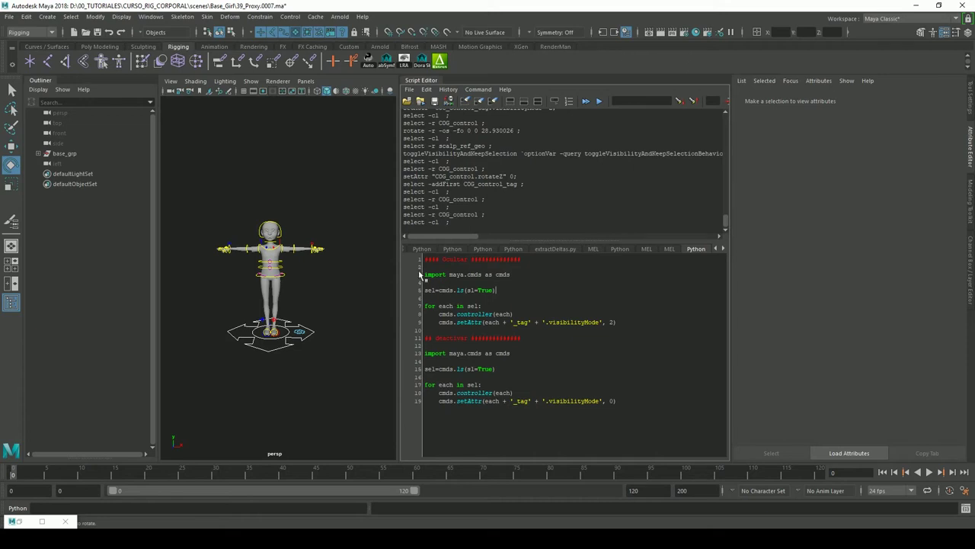
left_click_drag(425, 274, 644, 326)
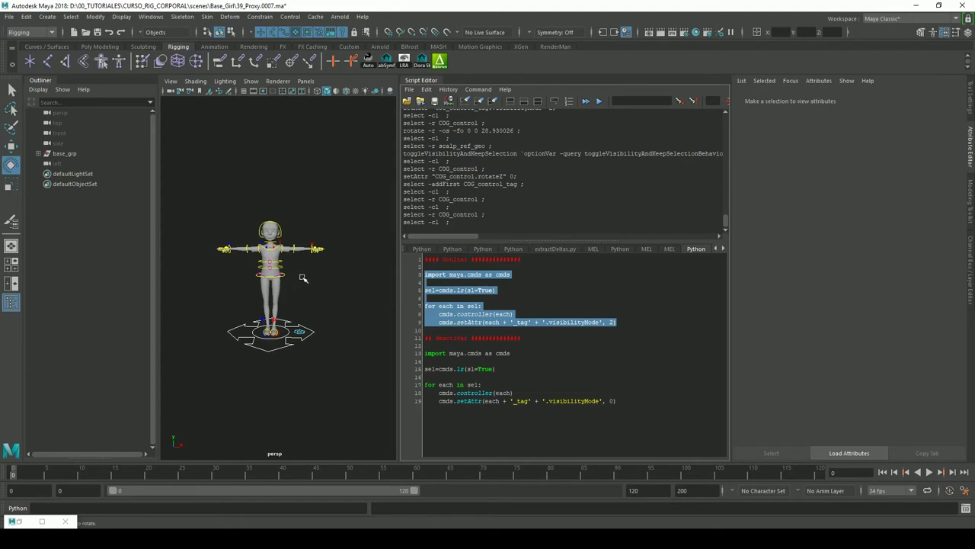
left_click(650, 404)
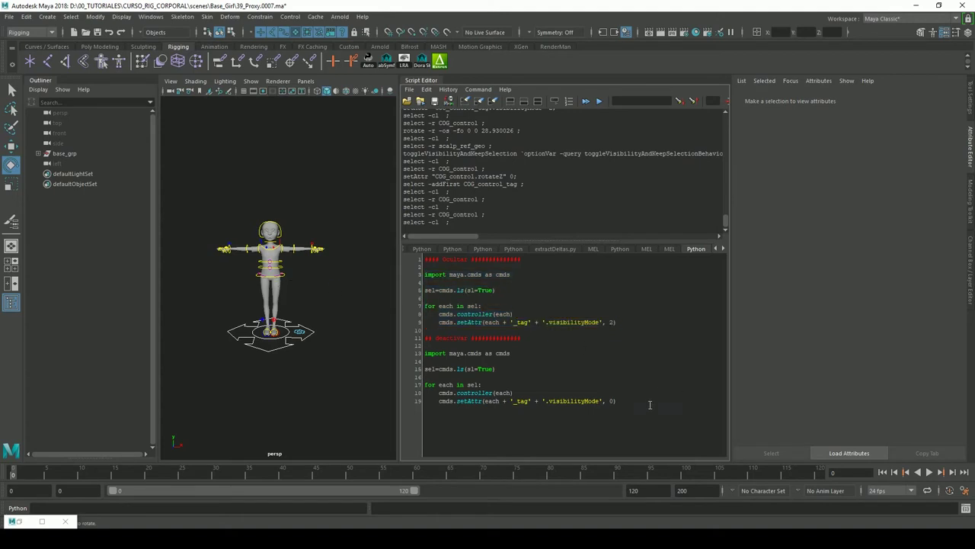
left_click_drag(619, 402, 394, 360)
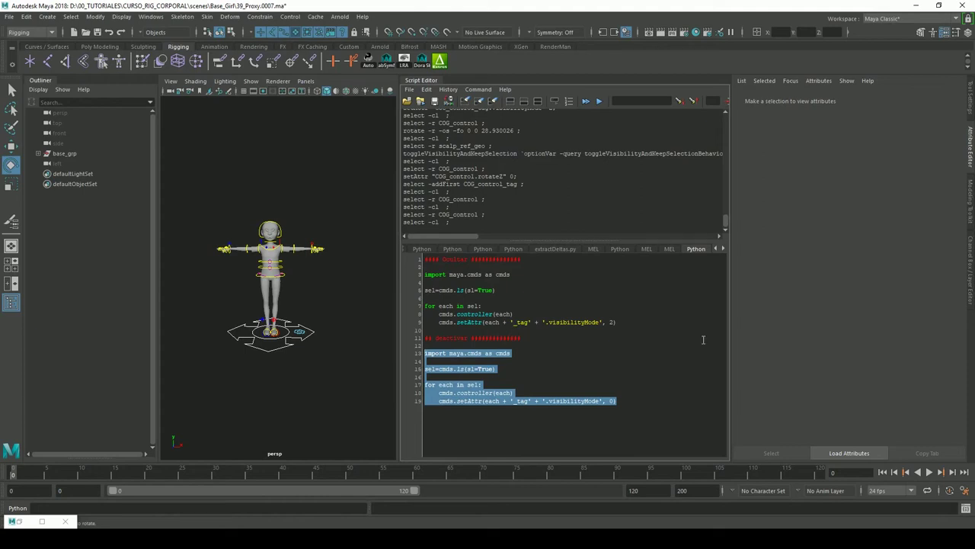
left_click_drag(663, 323, 397, 278)
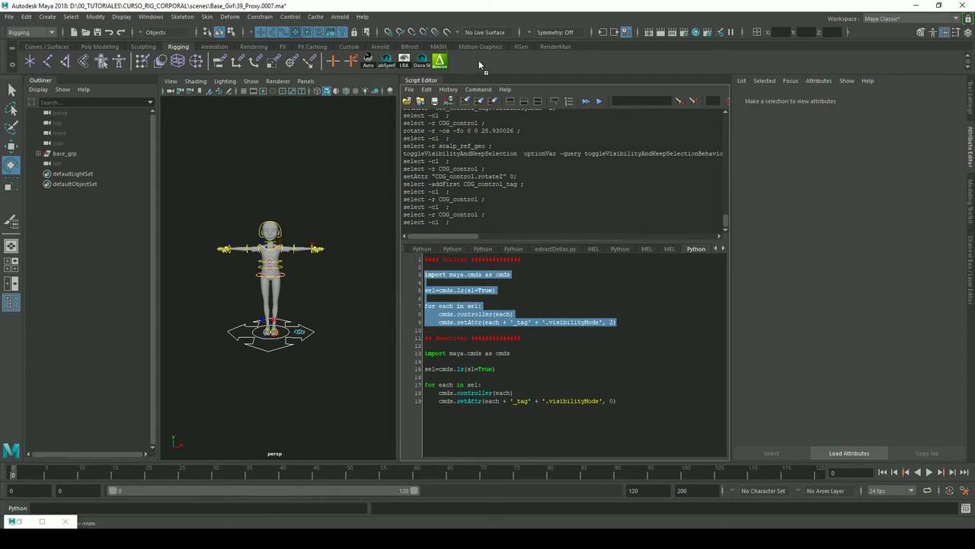
left_click(426, 87)
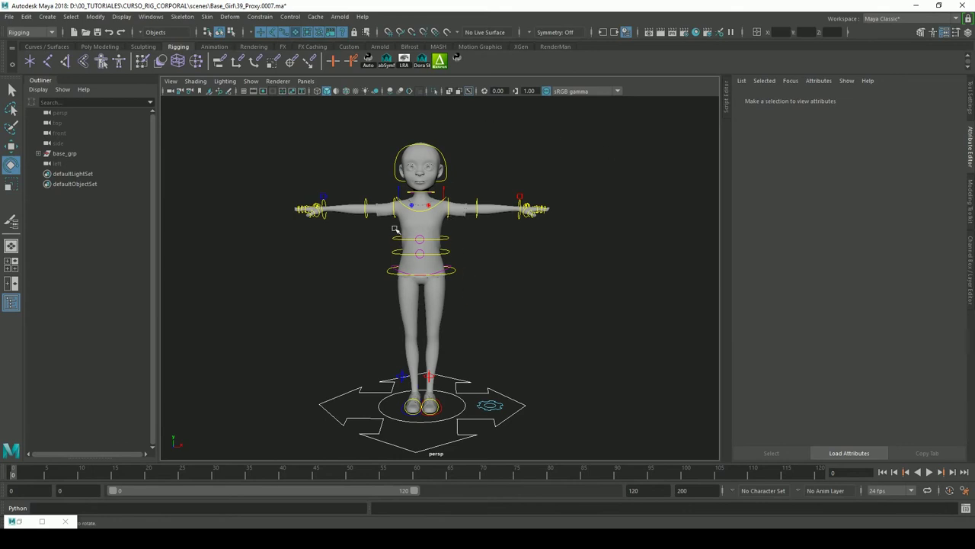
left_click(11, 89)
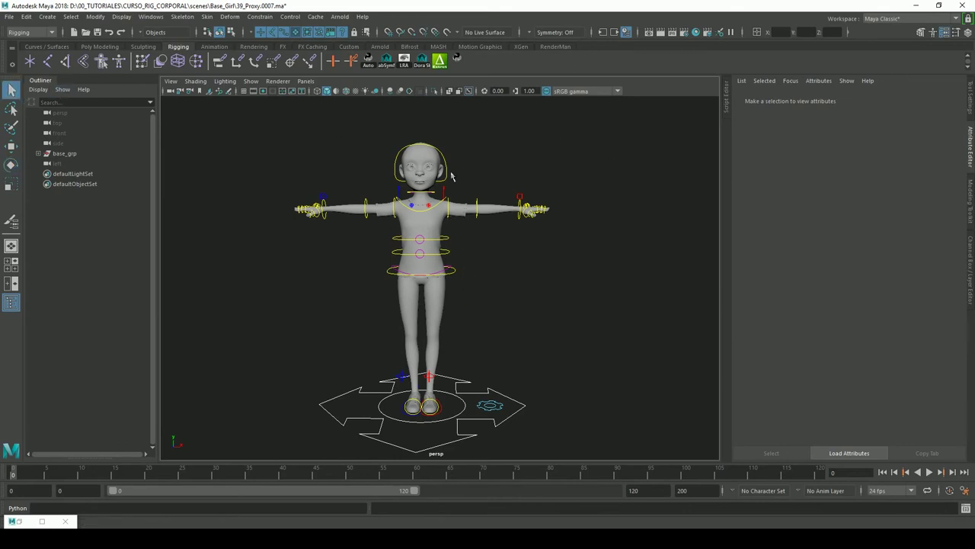
Step: Limit the viewport display to NURBS curves only
left_click(252, 81)
left_click(261, 122)
left_click(252, 81)
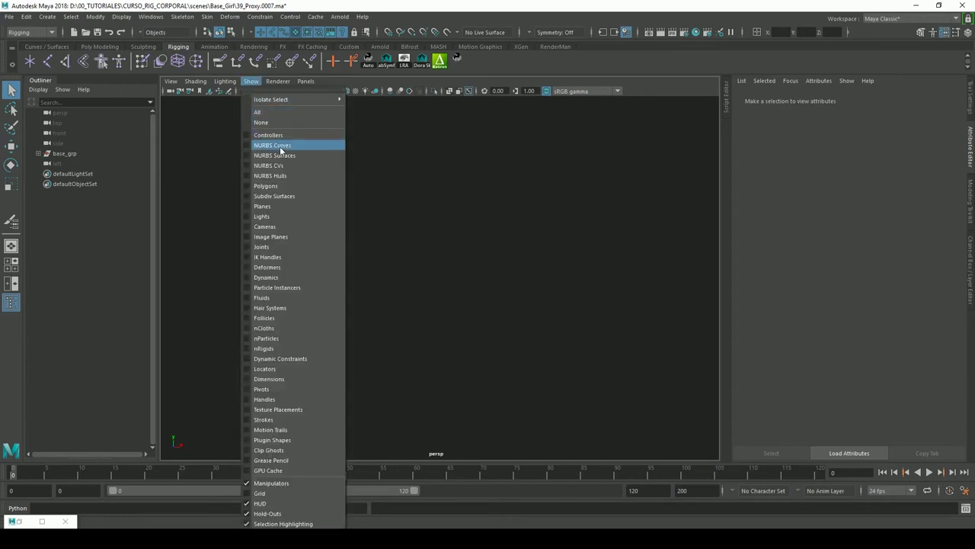
left_click(271, 138)
left_click(254, 81)
left_click(253, 82)
left_click(251, 81)
left_click(277, 153)
Step: Marquee-select all rig controls, tag them with the new shelf button, then deselect
left_click_drag(240, 146, 649, 455)
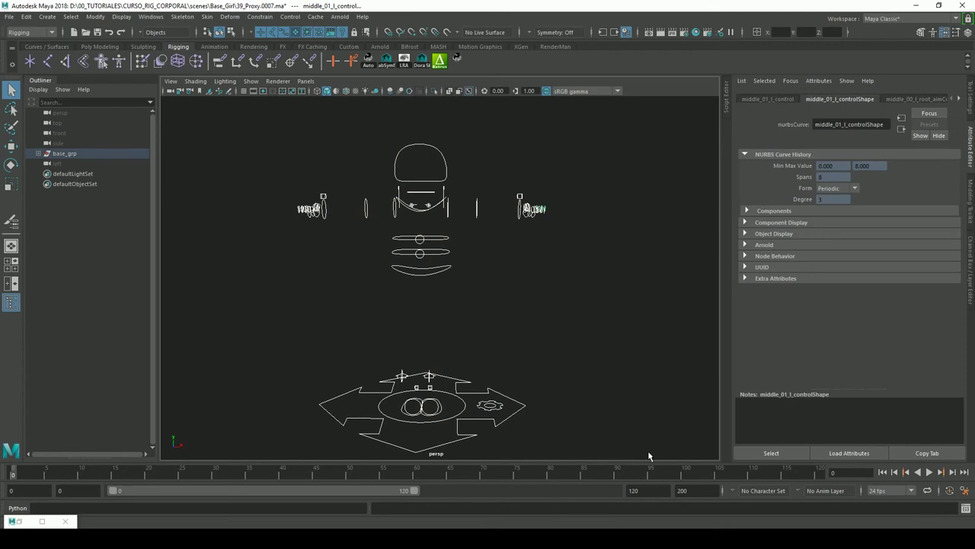
left_click(459, 60)
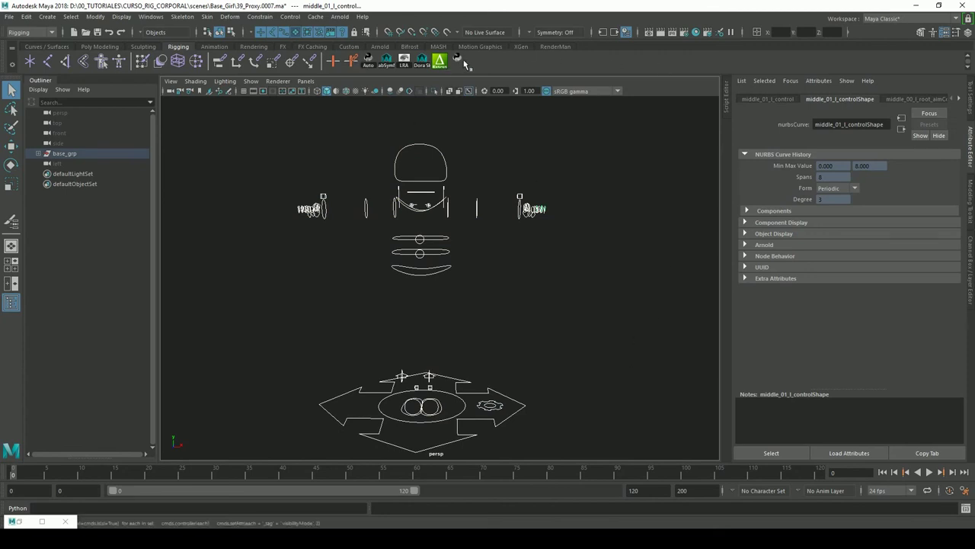
left_click(460, 61)
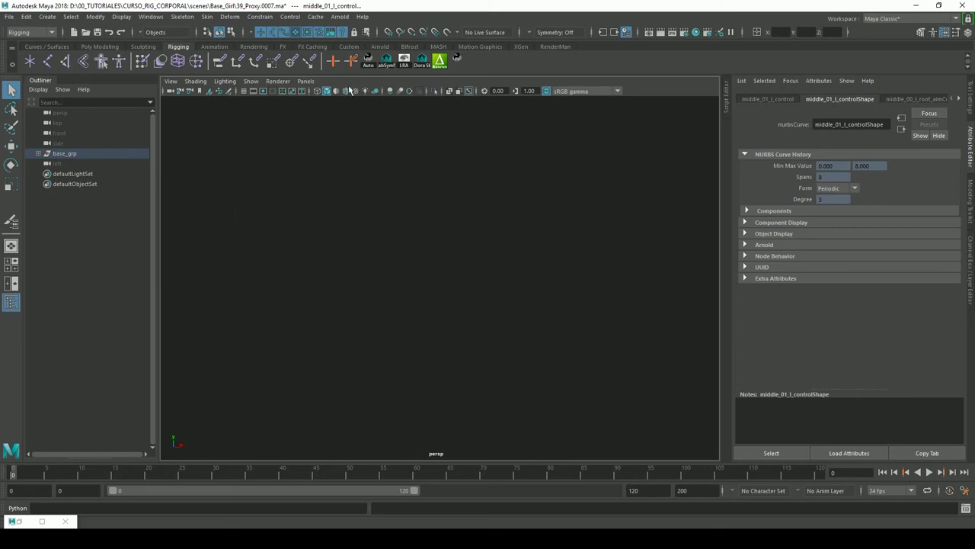
Step: Show all object types in the viewport again and reframe the view on the character
left_click(251, 81)
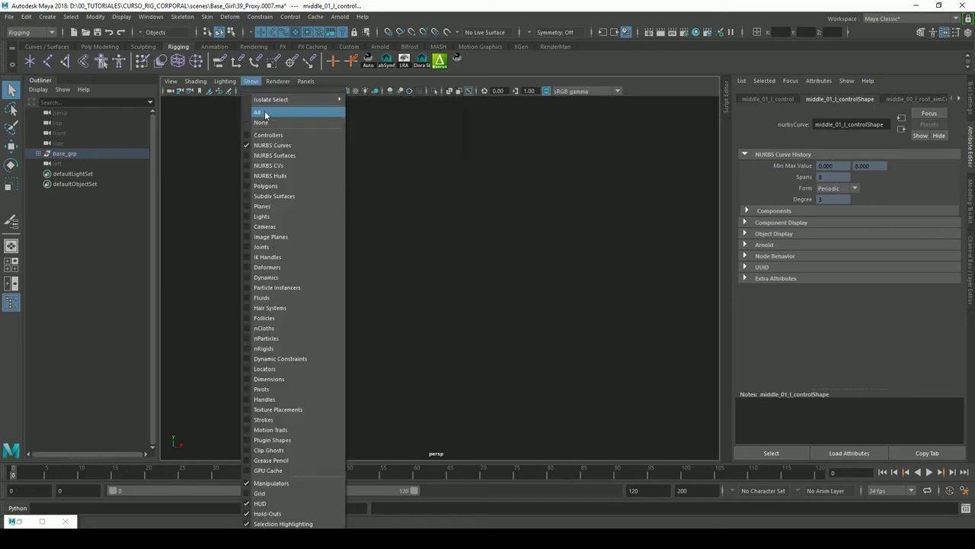
left_click(264, 113)
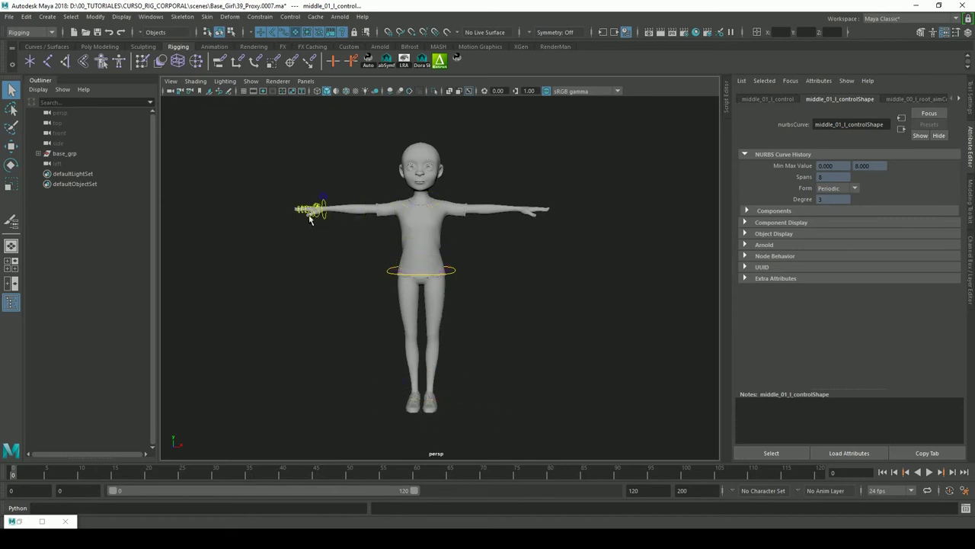
left_click(458, 276)
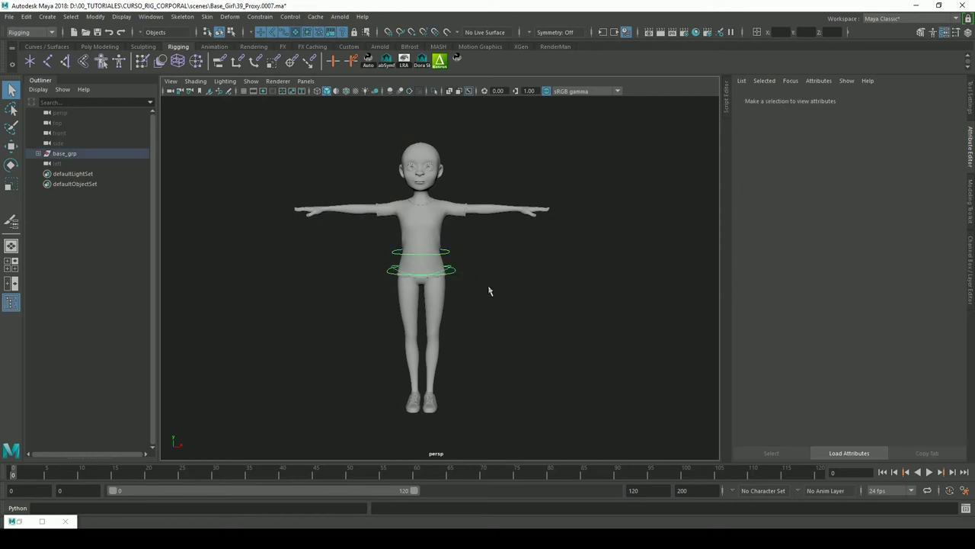
left_click(643, 324)
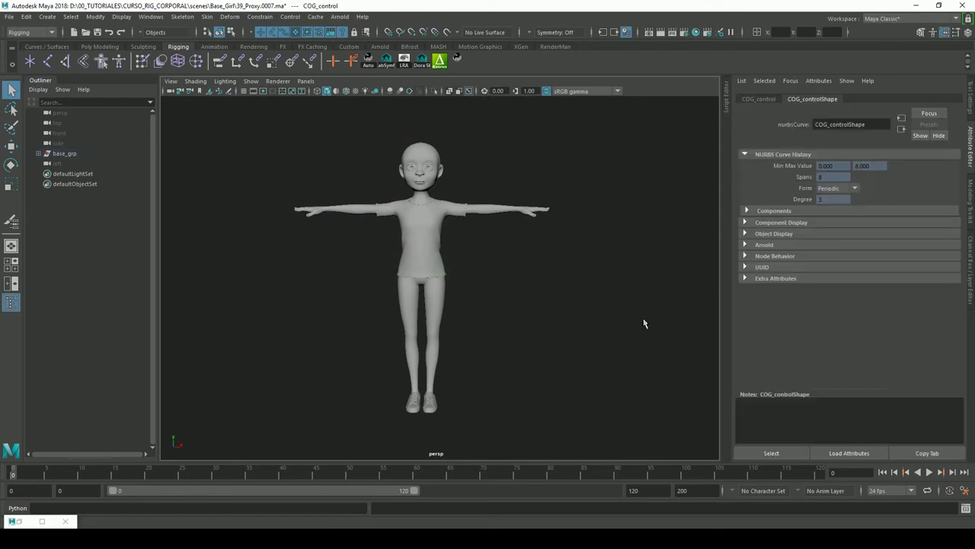
mouse_move(581, 320)
left_mouse_down("alt")
mouse_move(518, 333)
mouse_move(572, 263)
mouse_move(492, 303)
mouse_move(487, 318)
left_mouse_up("alt")
left_click(576, 257)
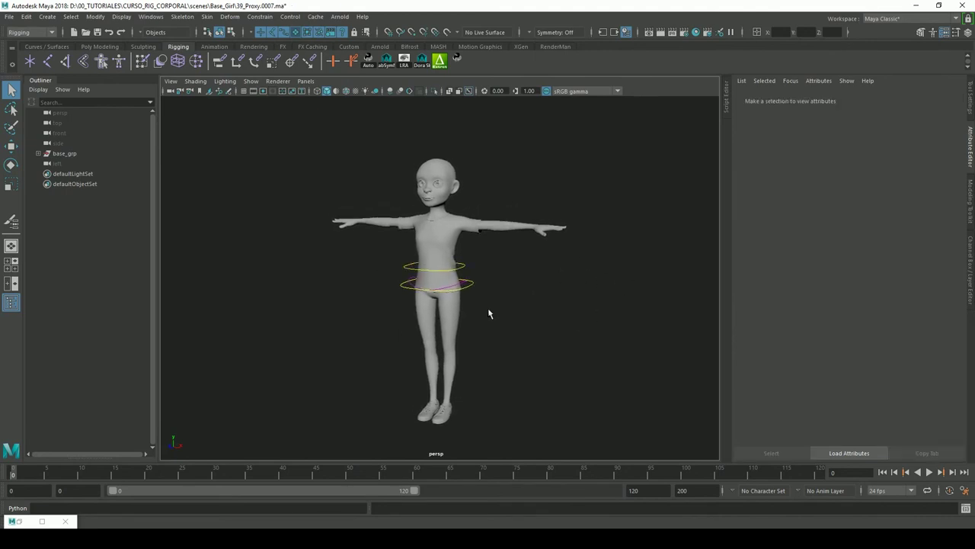
scroll(483, 262, "up", 2)
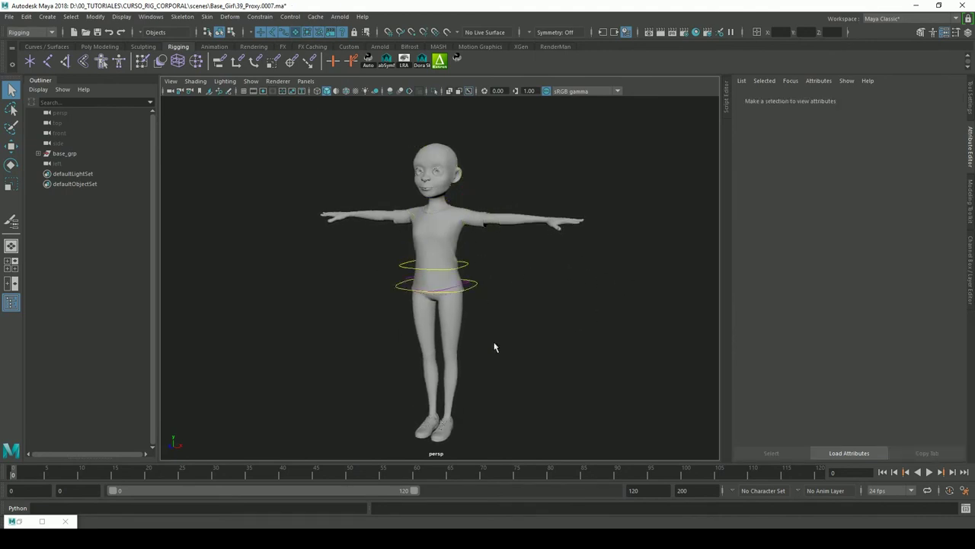
Step: Select the main control at the feet and highlight the visibilityMode 0 code block
left_click(537, 437)
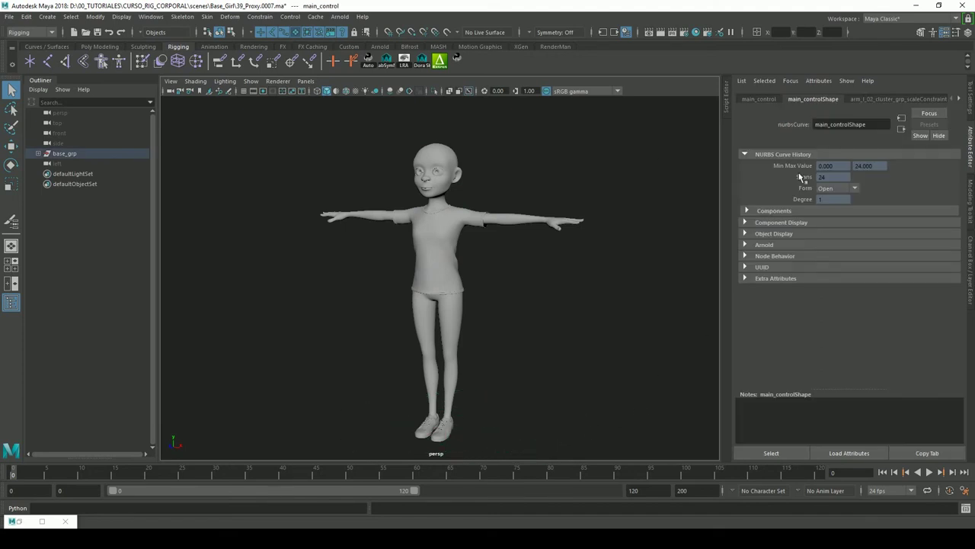
left_click_drag(724, 116, 712, 112)
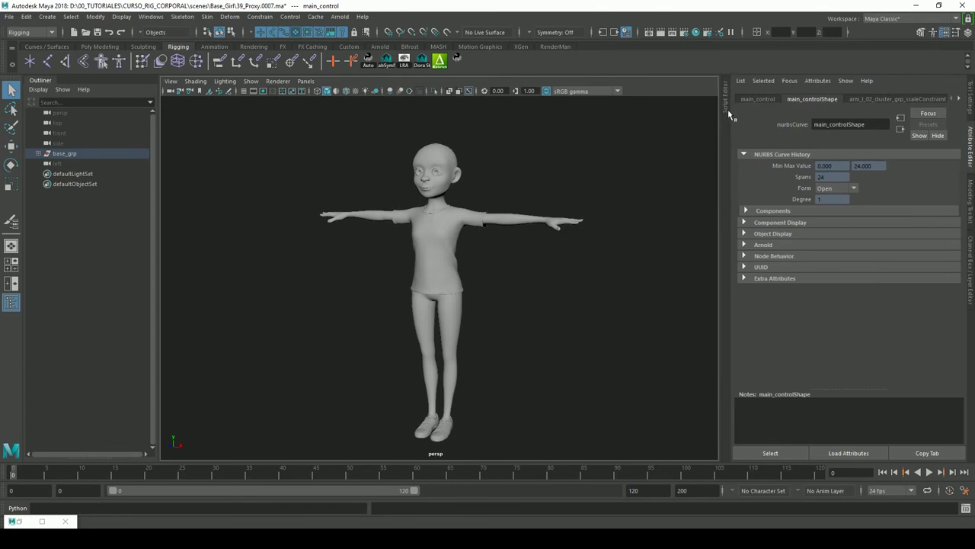
left_click(725, 109)
mouse_move(615, 401)
left_mouse_down()
mouse_move(424, 355)
mouse_move(424, 373)
left_mouse_up()
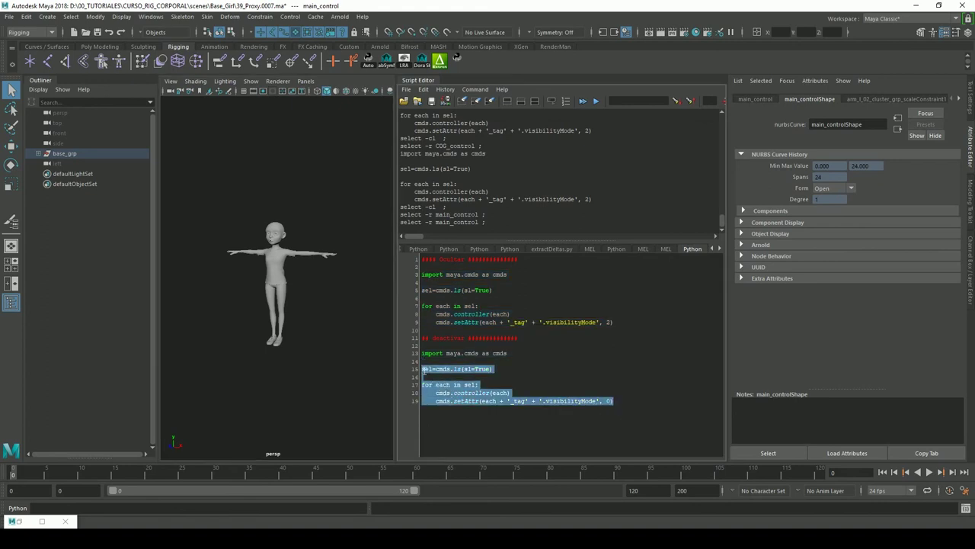
Step: Run the visibilityMode 0 code so main_control stays always visible
key("ctrl+Return")
left_click(359, 307)
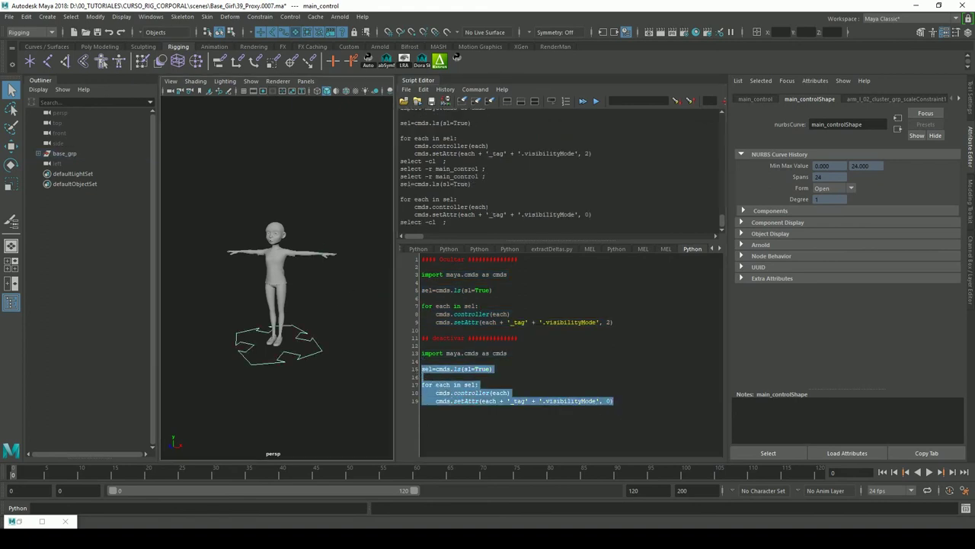
left_click_drag(417, 292, 658, 288)
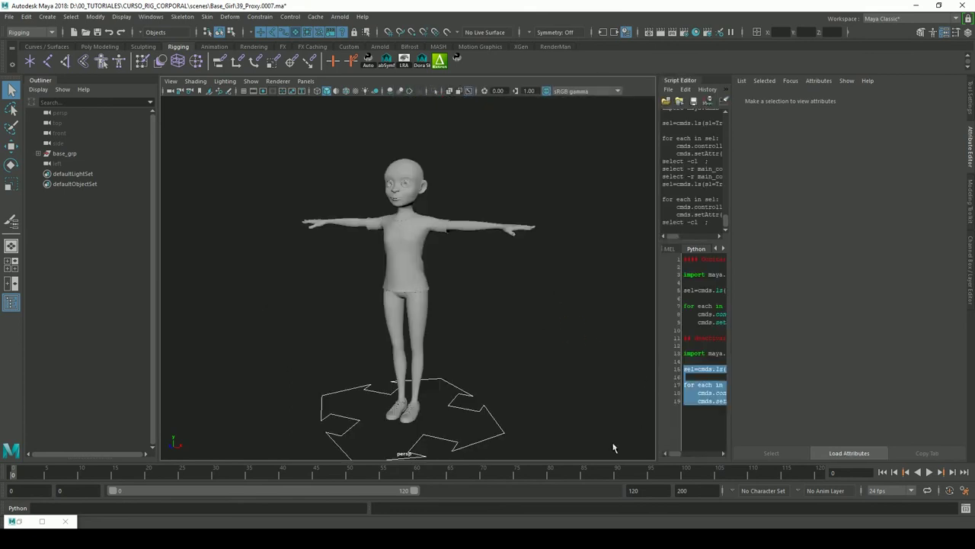
Step: Select extra_body_control together with main_auto_control
left_click(471, 424)
left_click(11, 146)
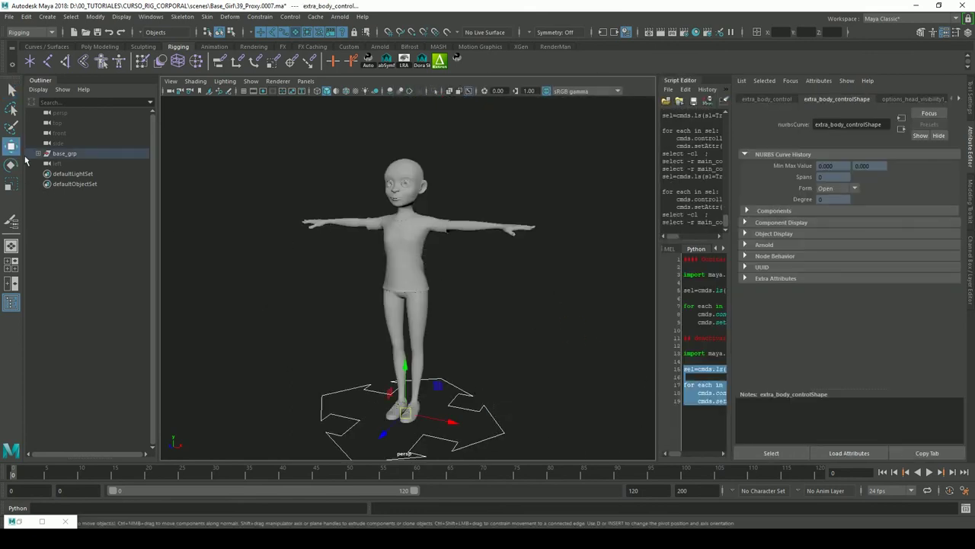
left_click(488, 446)
left_click(475, 444)
left_click(475, 444)
left_click(11, 89)
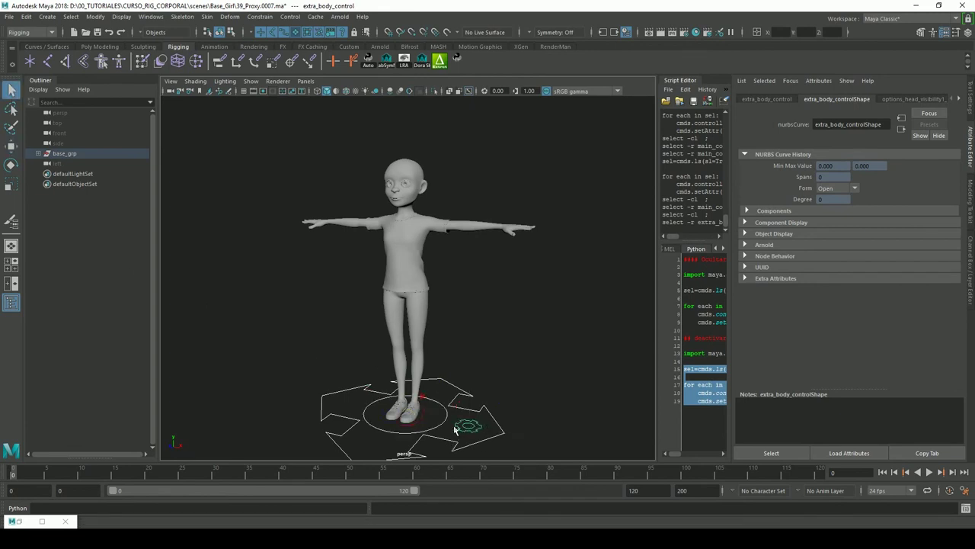
left_click(464, 427, "shift")
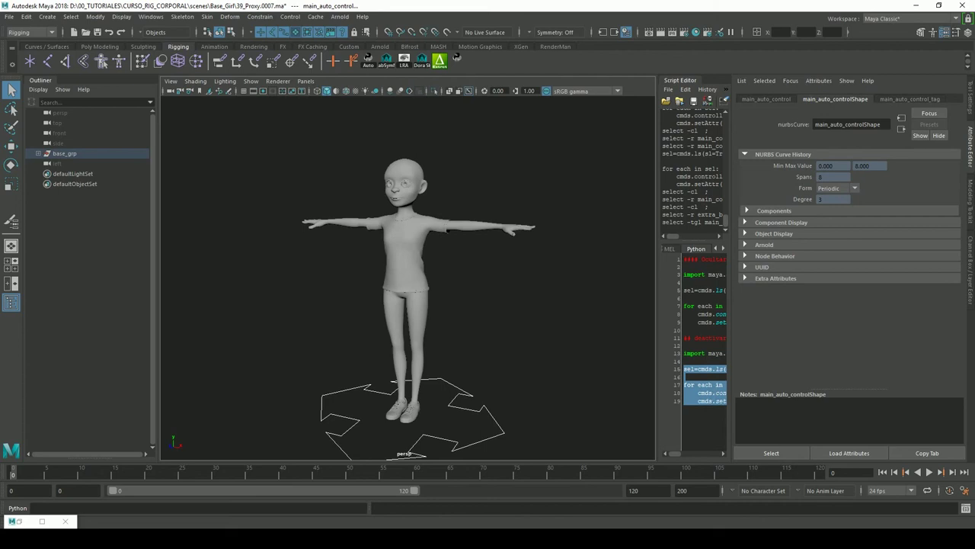
left_click_drag(659, 305, 564, 304)
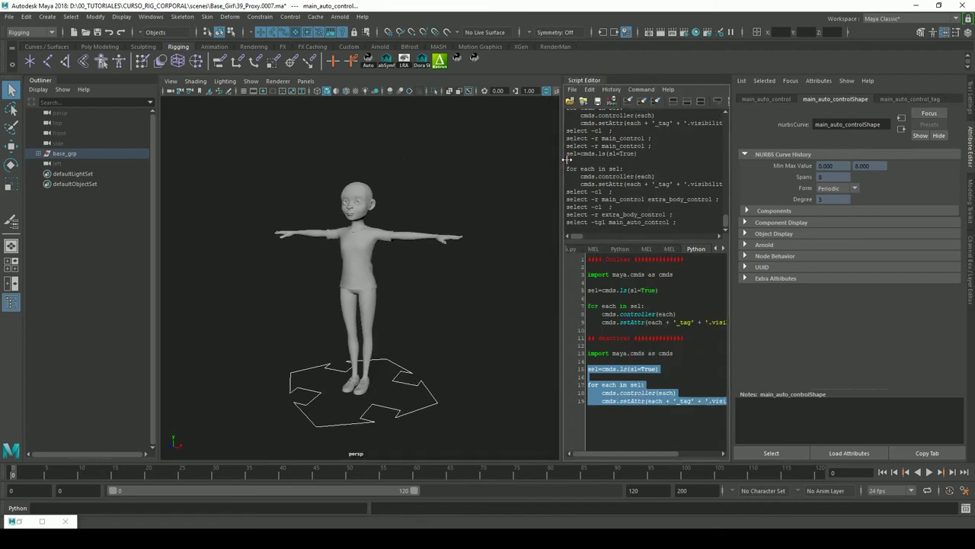
left_click_drag(567, 159, 659, 160)
Step: Move the COG control down so the character crouches
left_click(564, 292)
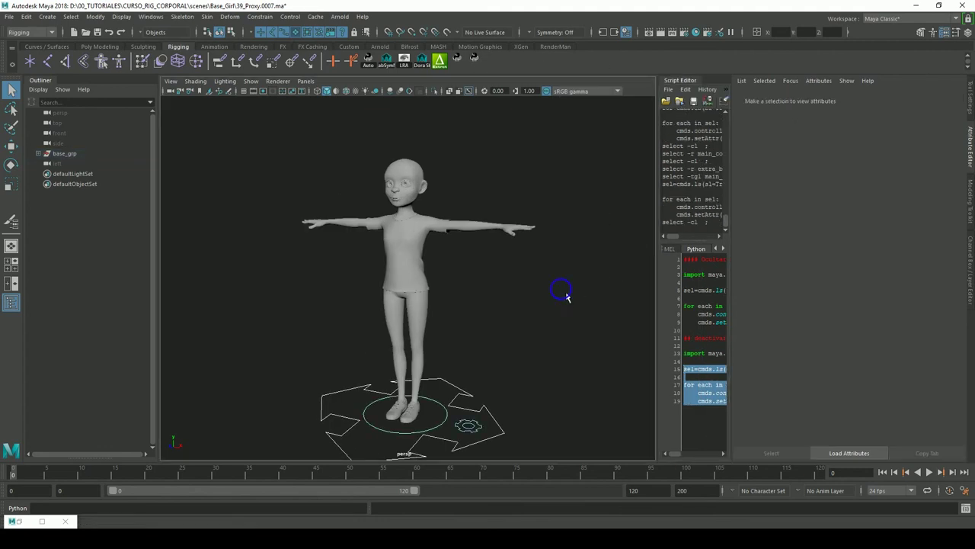
scroll(563, 293, "down", 2)
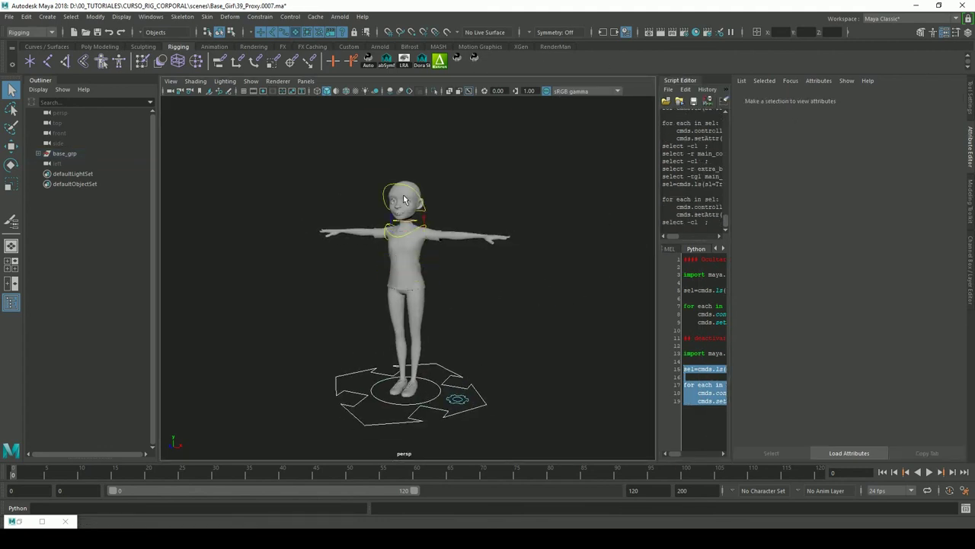
key("e")
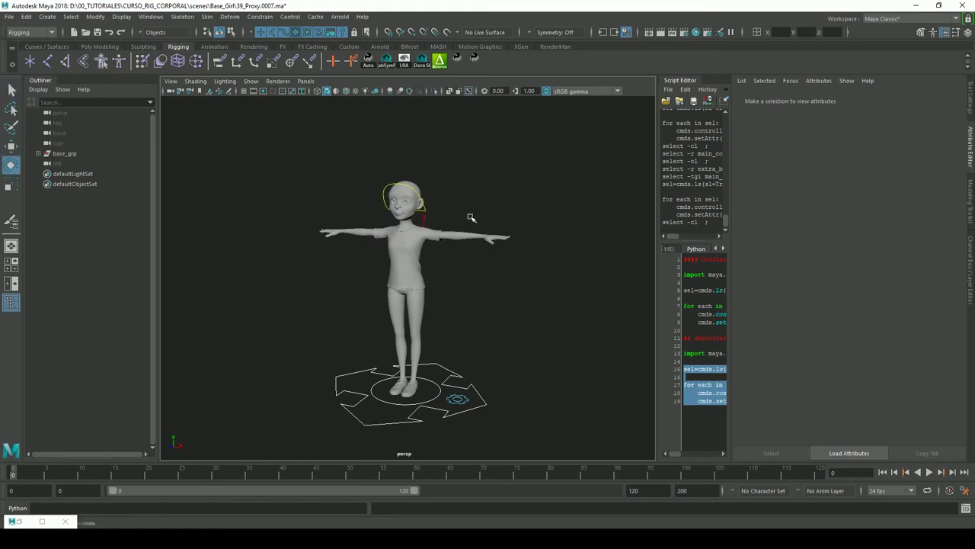
left_click(446, 297)
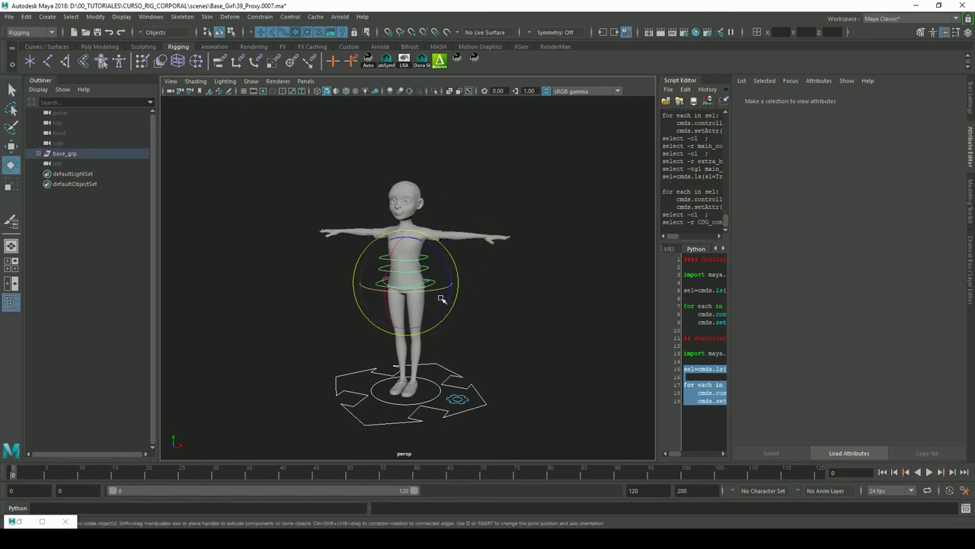
key("w")
left_click_drag(414, 291, 412, 303)
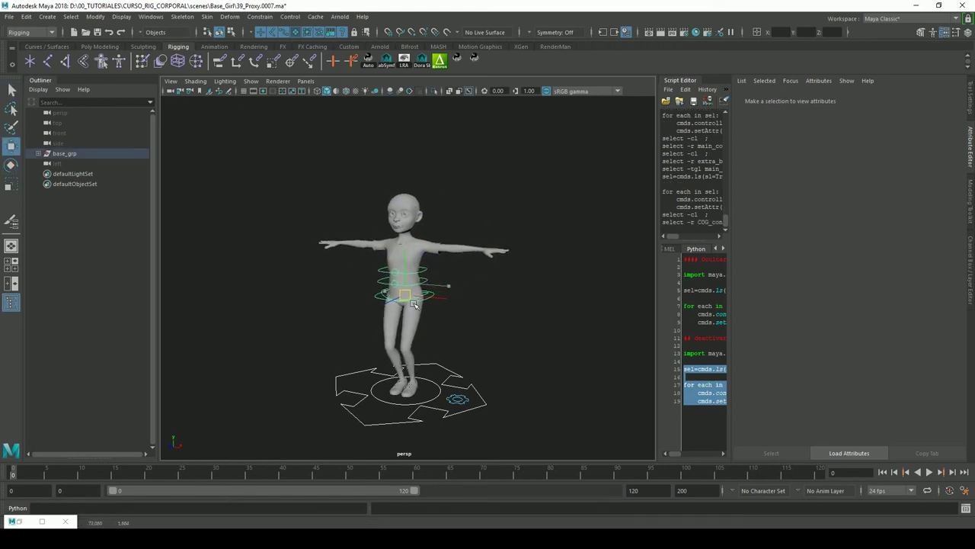
left_click(593, 348)
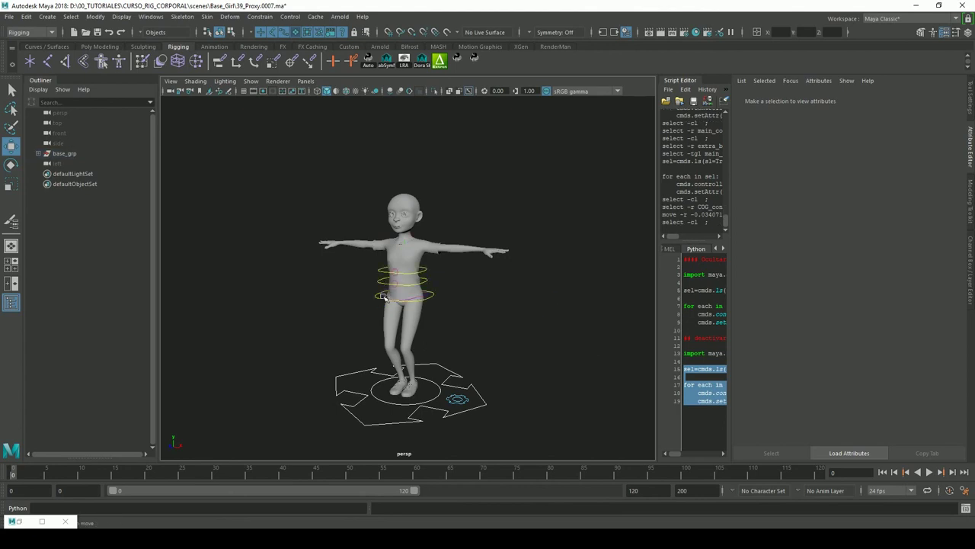
Step: Rotate spine_02_FK_control to tilt and twist the upper body, checking from a side angle
left_click(435, 278)
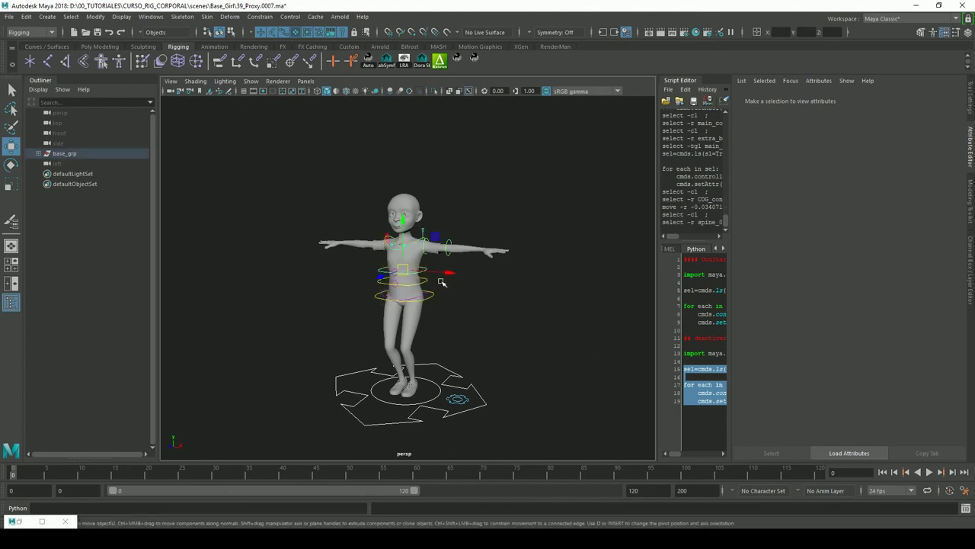
key("e")
left_click_drag(448, 283, 444, 259)
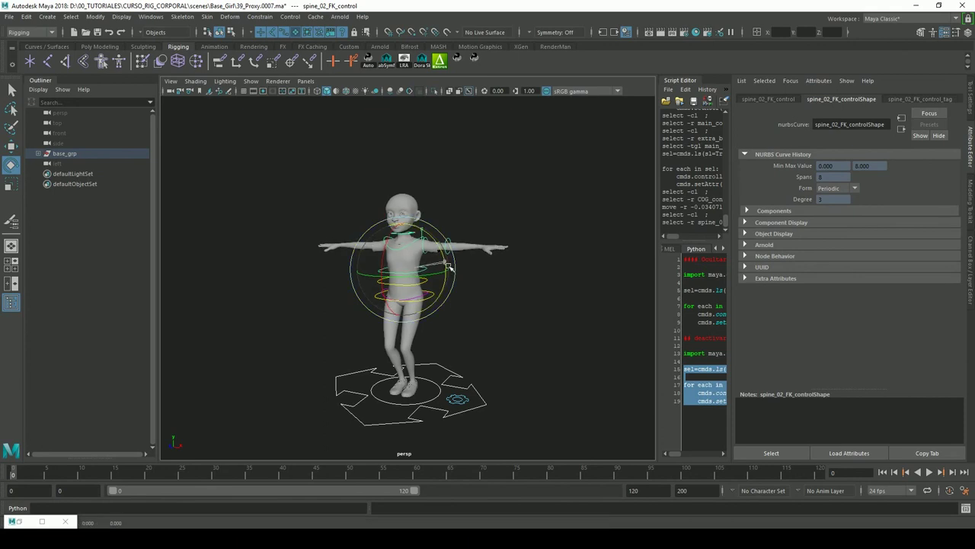
left_click(526, 276)
mouse_move(500, 292)
left_mouse_down("alt")
mouse_move(424, 294)
mouse_move(481, 295)
left_mouse_up("alt")
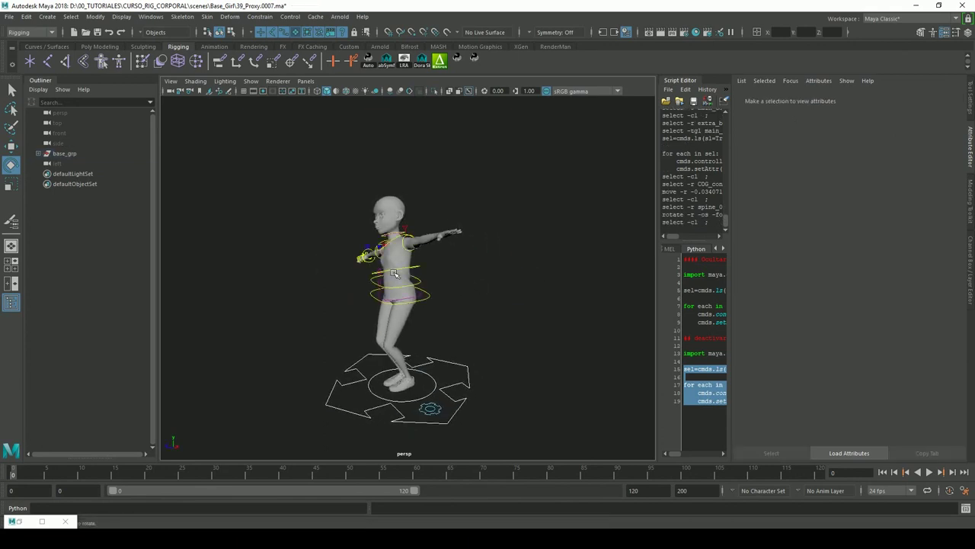
left_click(428, 274)
left_click_drag(425, 274, 366, 275)
Step: Orbit the view back to the front and widen the Script Editor panel
left_click(483, 322)
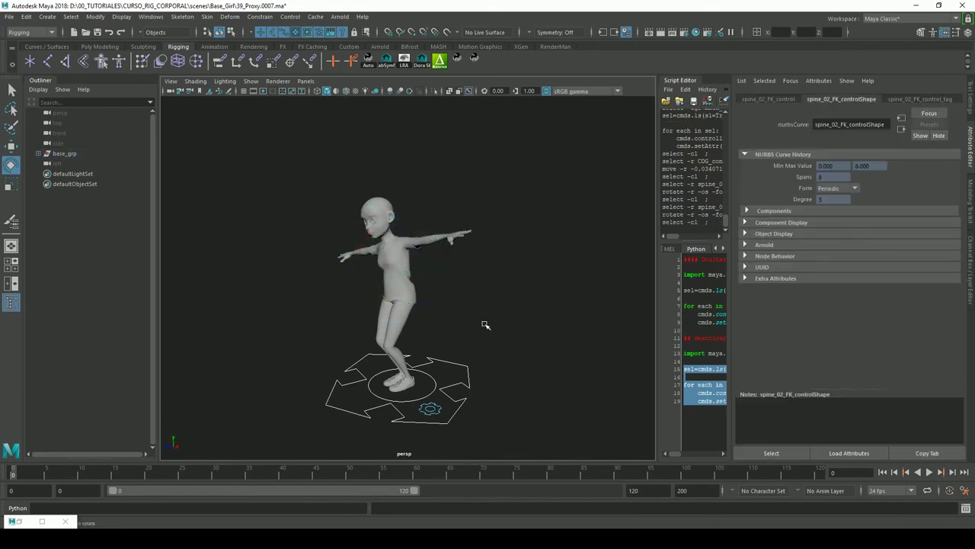
left_click_drag(484, 322, 561, 311, "alt")
left_click(614, 326)
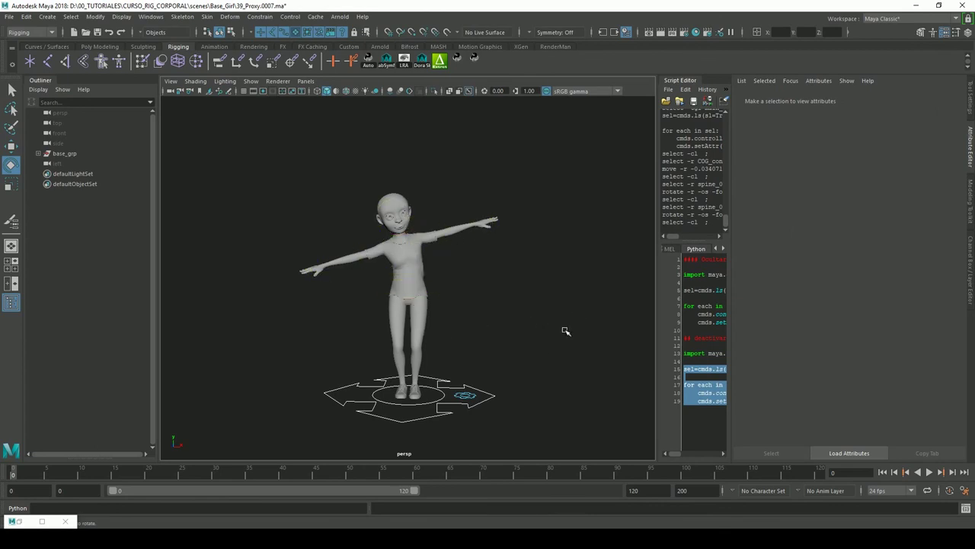
mouse_move(661, 237)
left_mouse_down()
mouse_move(523, 237)
mouse_move(475, 248)
left_mouse_up()
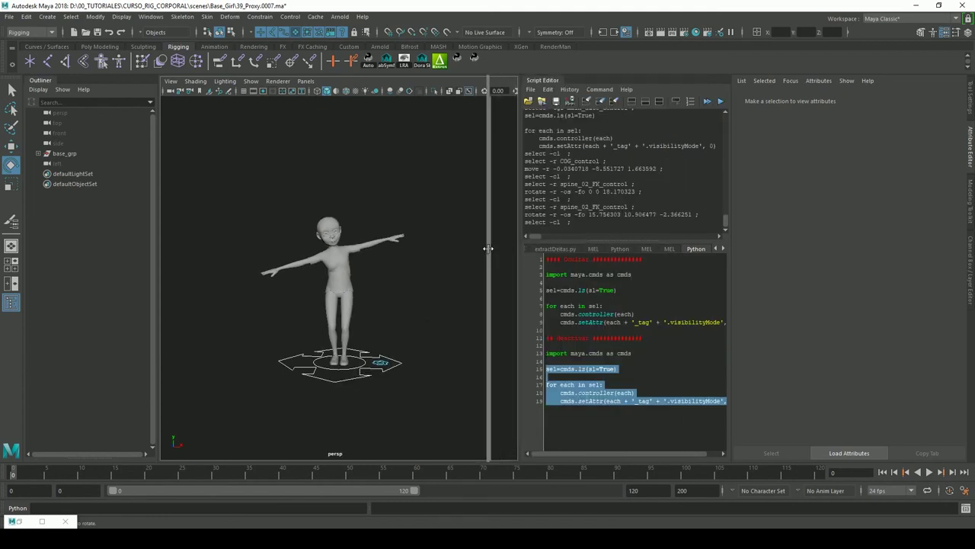
left_click(703, 355)
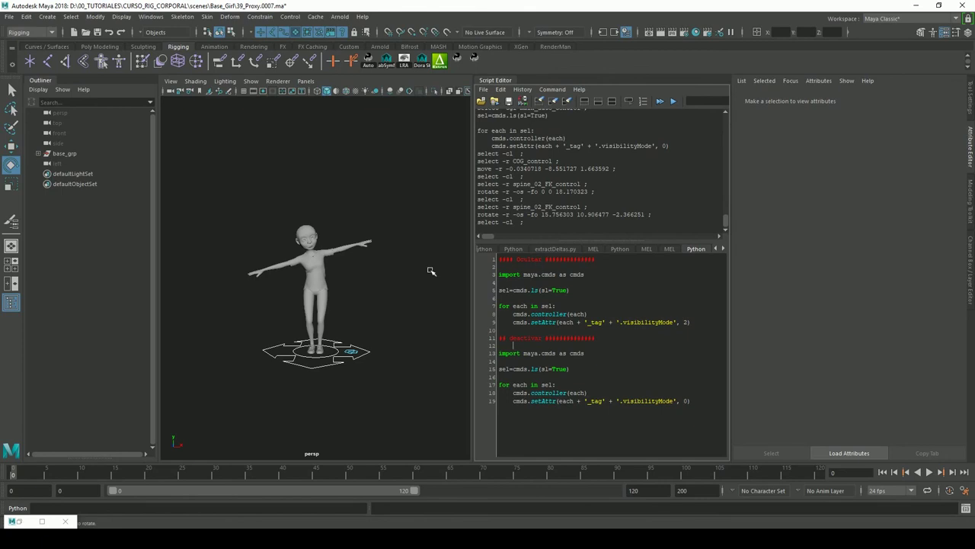
scroll(374, 229, "up", 2)
scroll(373, 244, "up", 2)
scroll(374, 252, "up", 2)
left_click_drag(375, 252, 374, 254, "alt")
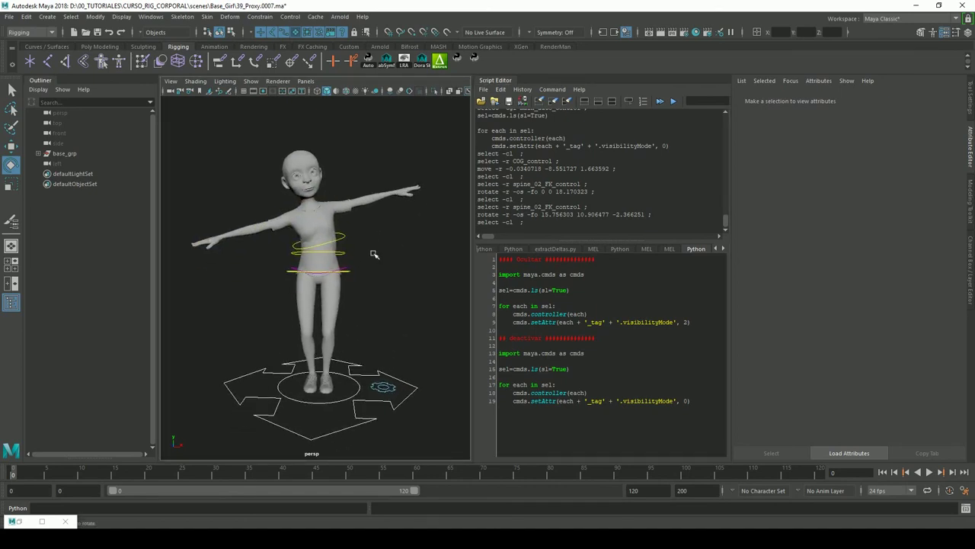